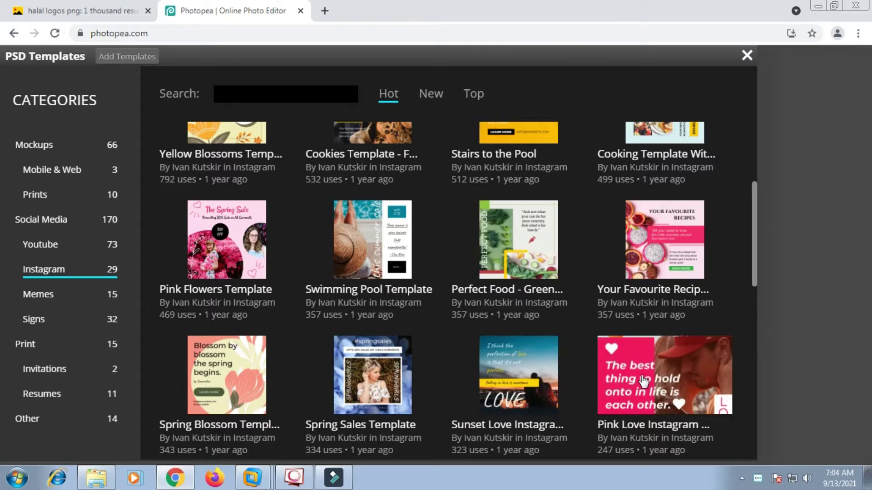
- Open the "Food and Recipes - Sweet Toast" template from the Instagram category for editing
scroll(666, 281, "up", 4)
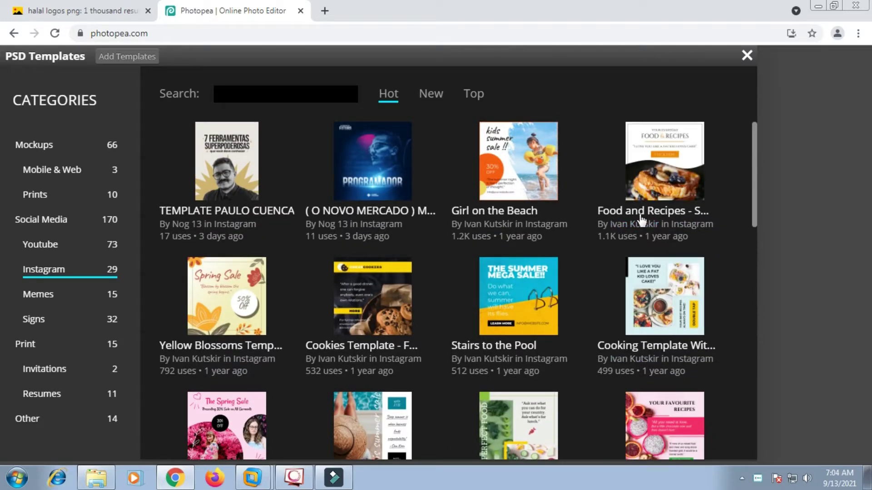
left_click(649, 171)
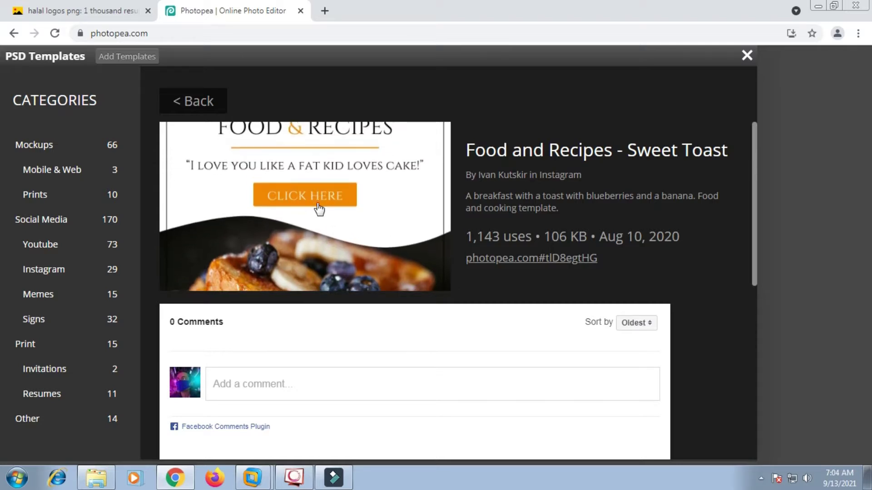
left_click(336, 202)
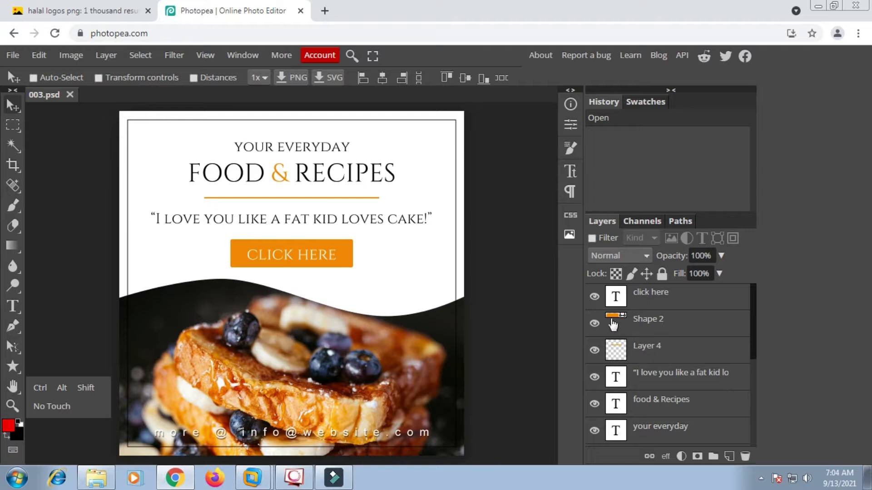
- Examine what the template's layers contain by hiding and showing the click here text, Layer 4 and Layer 1
scroll(604, 323, "down", 5)
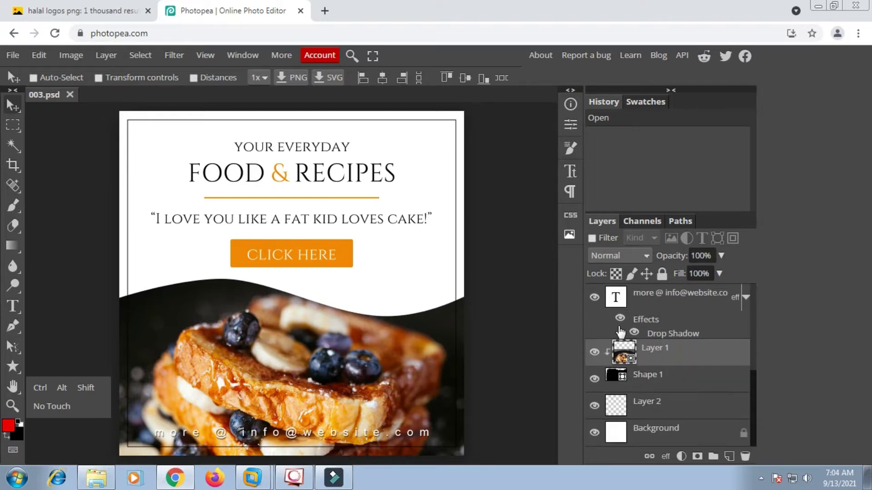
scroll(616, 323, "up", 5)
left_click(594, 296)
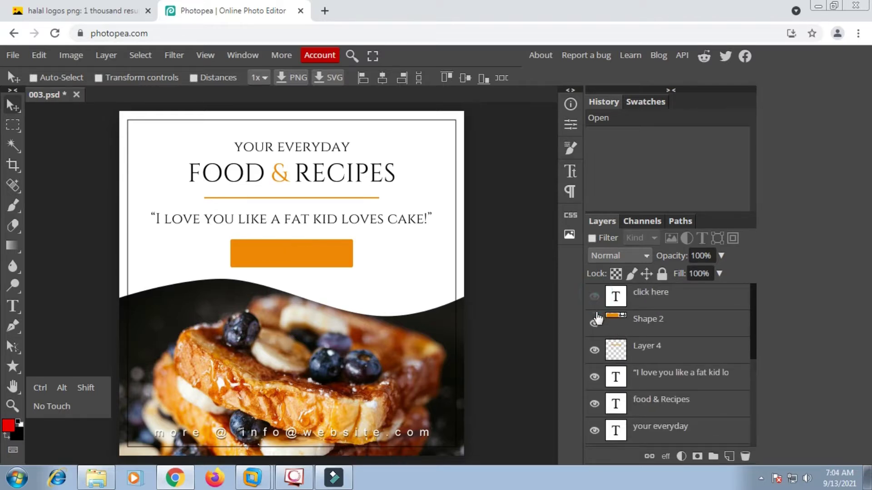
left_click(594, 296)
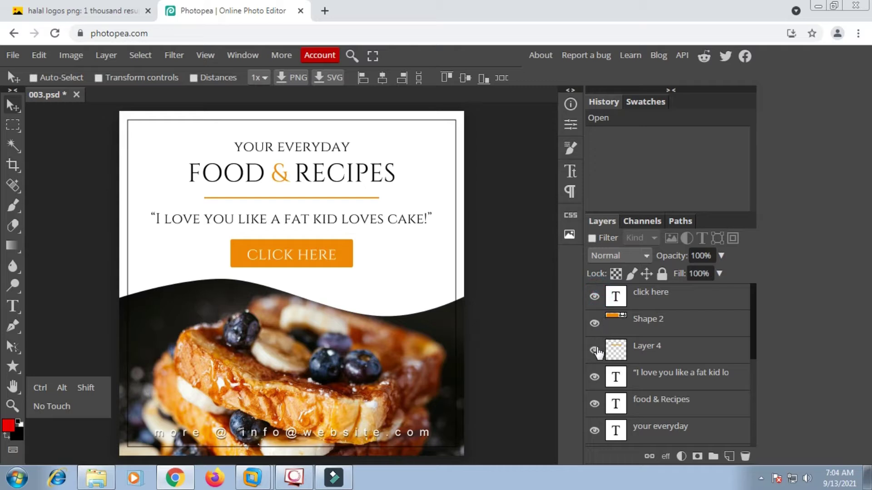
left_click(595, 351)
left_click(595, 351)
scroll(596, 358, "down", 5)
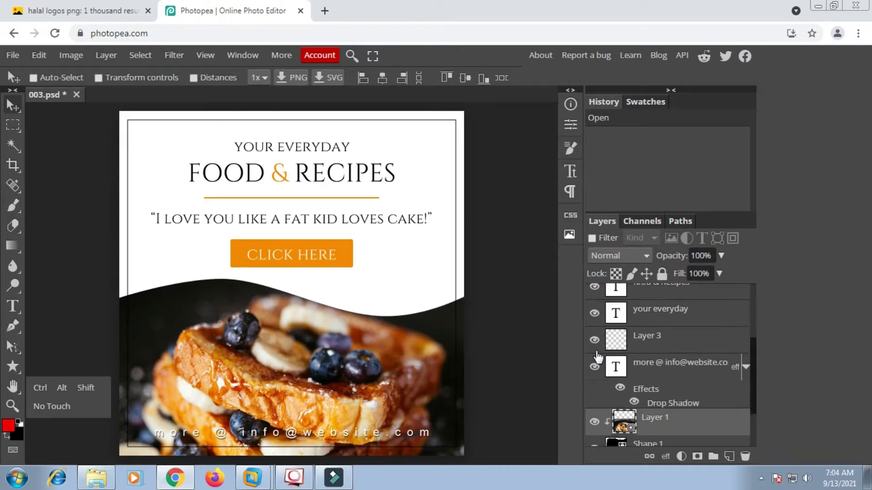
left_click(594, 353)
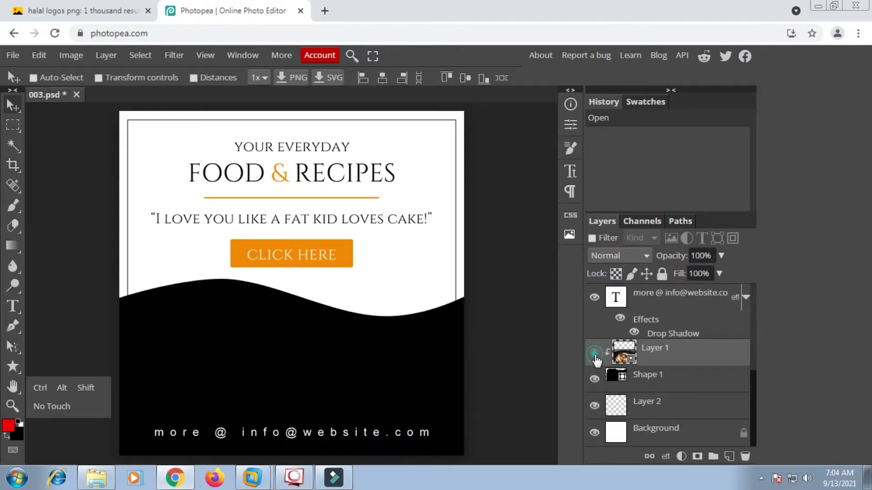
left_click(594, 354)
left_click(595, 353)
left_click(595, 354)
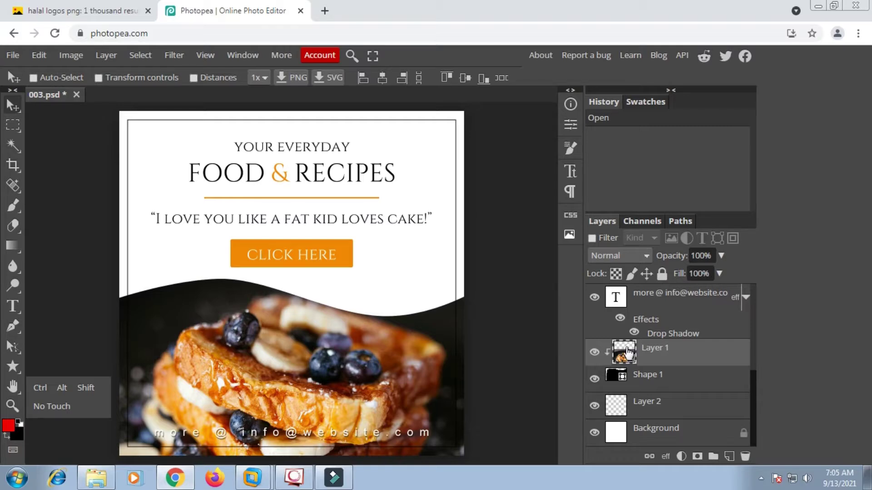
- Open the contents of the toast photo's smart object, Layer 1, for editing
double_click(624, 352)
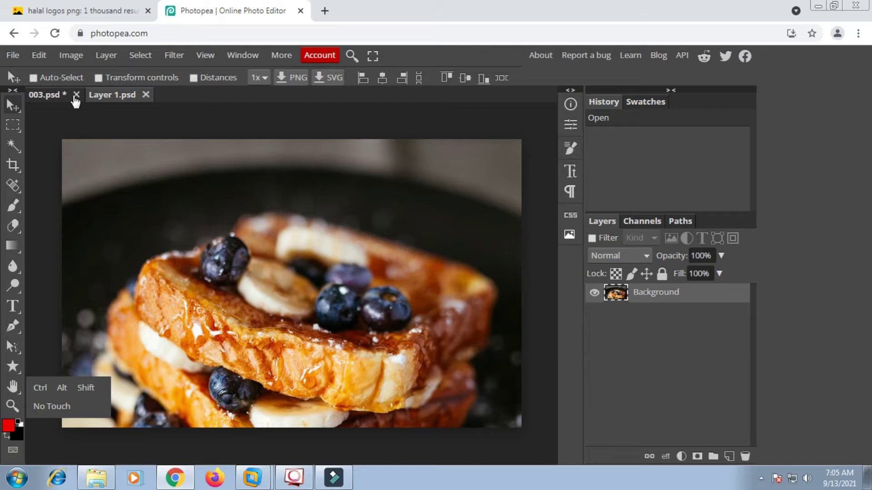
left_click(51, 100)
left_click(119, 98)
- Place the cake slice photo from the Pictures library into the Layer 1 document
left_click(96, 478)
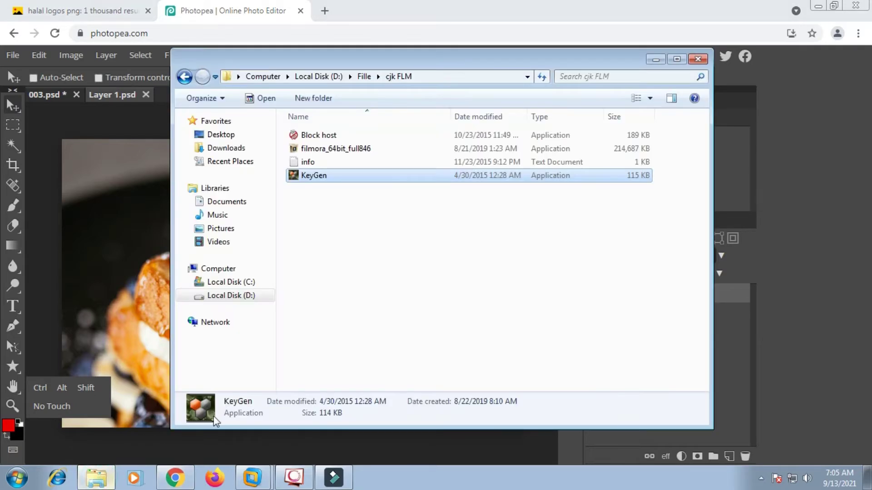
left_click(223, 229)
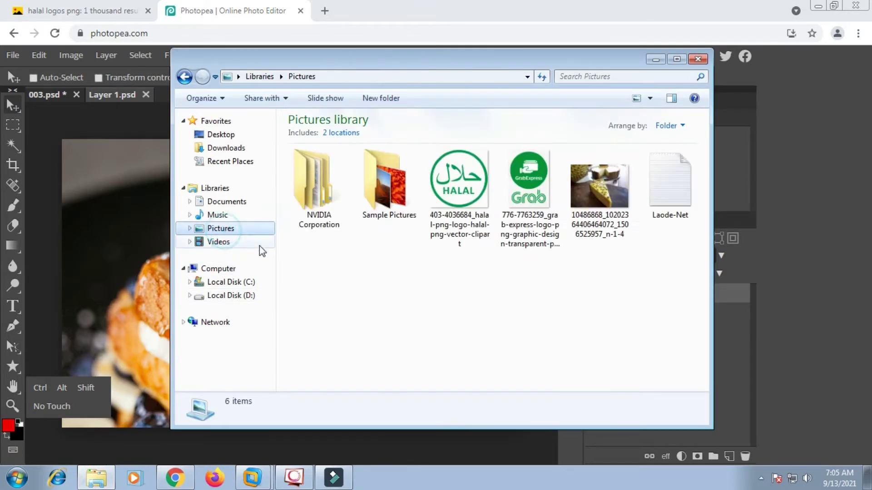
left_click(585, 196)
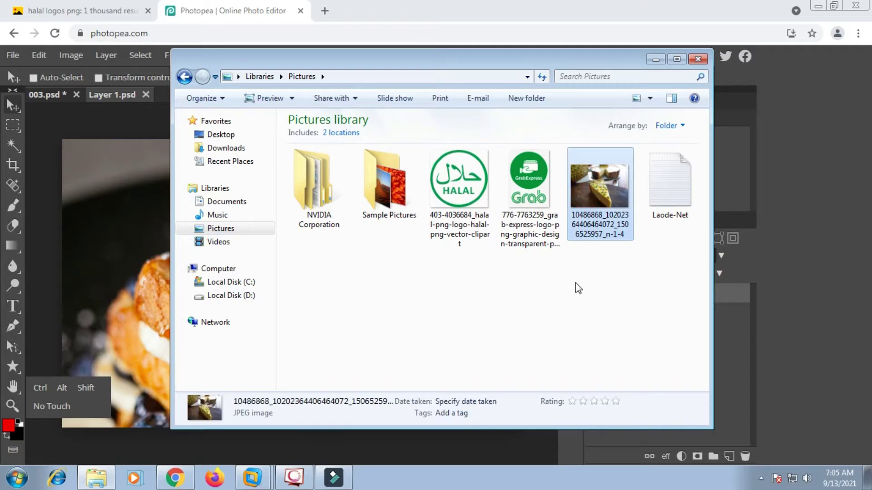
left_click_drag(271, 304, 124, 307)
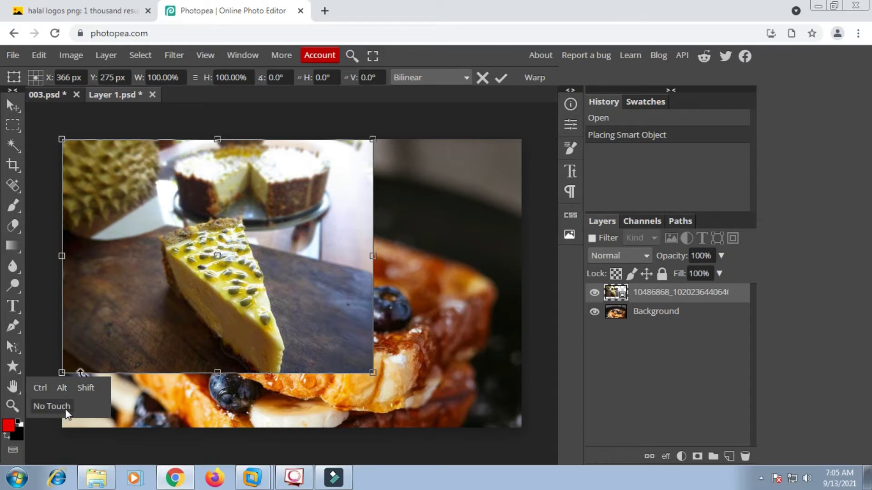
- Scale the placed cake photo proportionally to 147.74% so it spans the canvas width, and shift it slightly upward
left_click(86, 390)
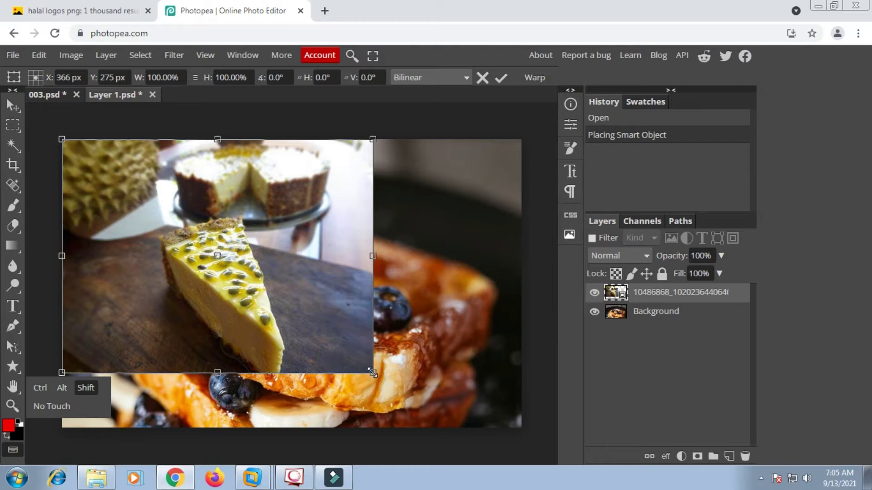
left_click_drag(372, 371, 519, 466)
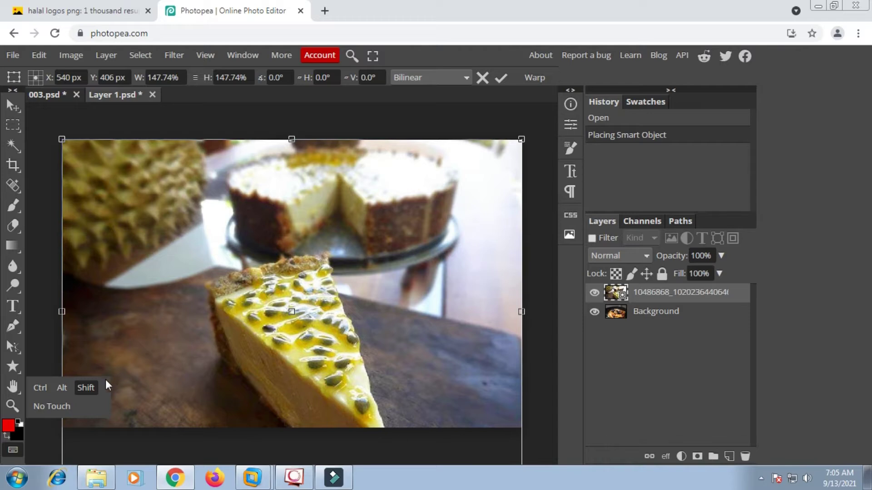
left_click(14, 450)
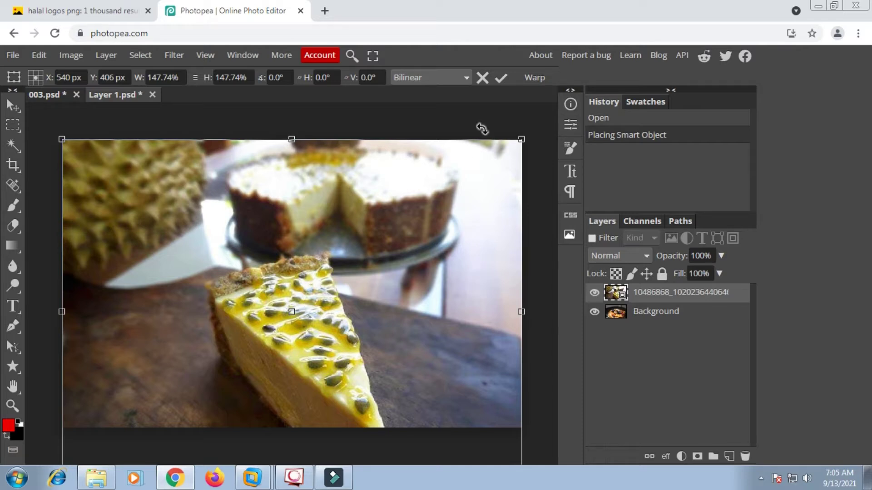
left_click(503, 80)
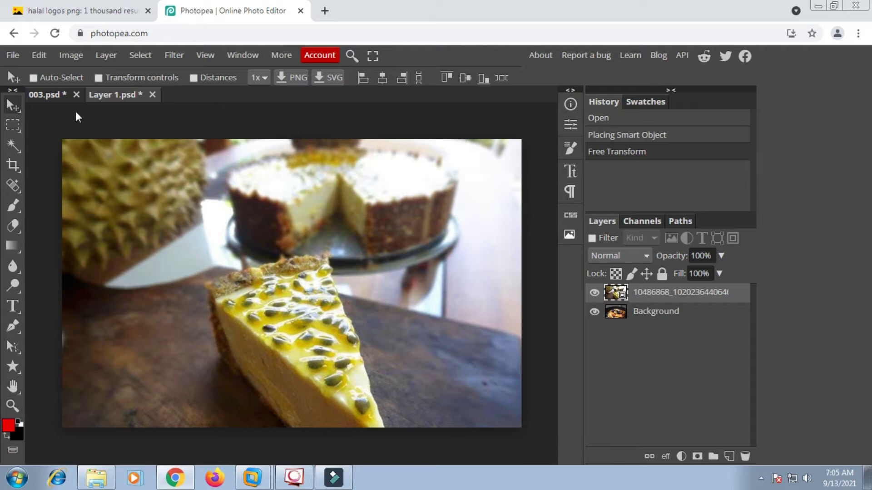
left_click(11, 107)
left_click_drag(374, 320, 376, 299)
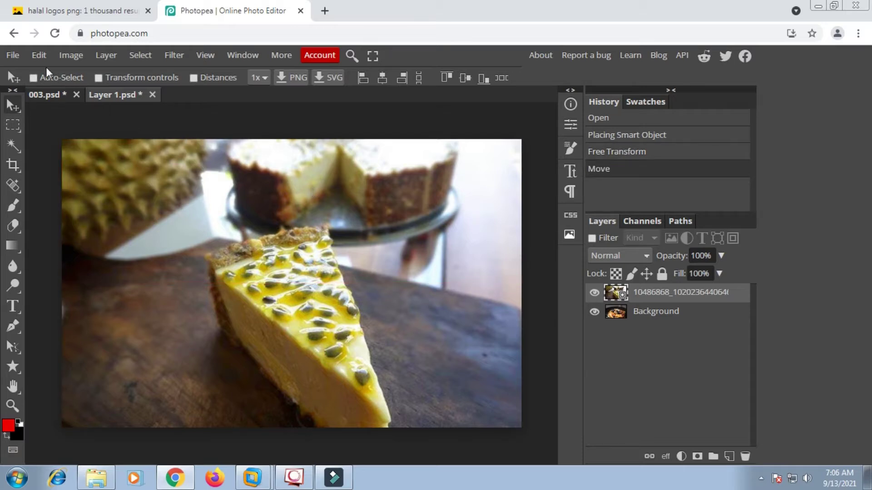
- Save the Layer 1 smart object and close its document to return to 003.psd
left_click(17, 57)
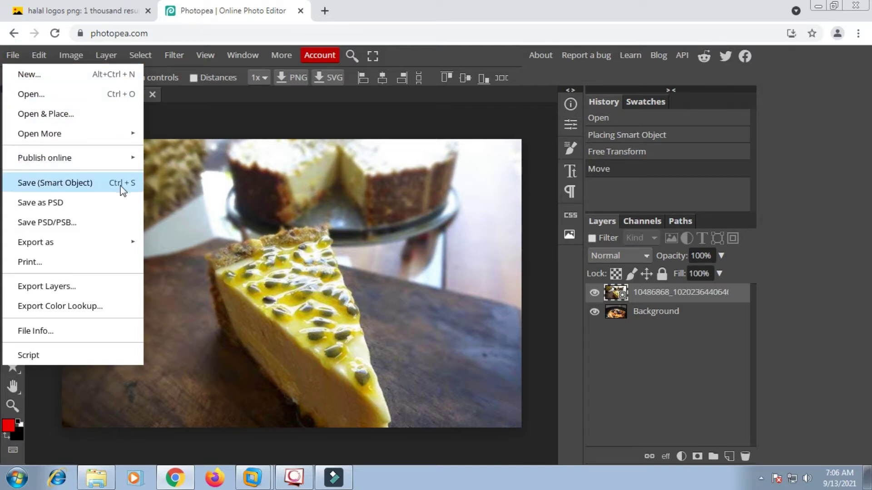
left_click(73, 184)
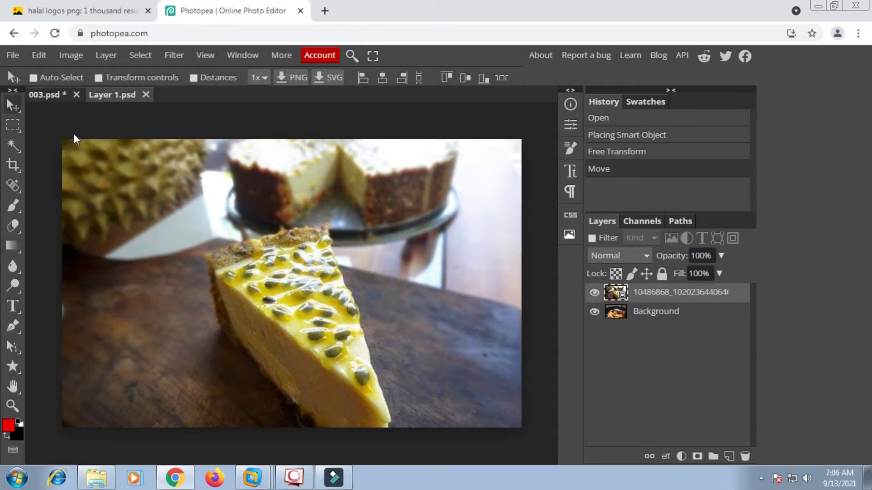
left_click(145, 94)
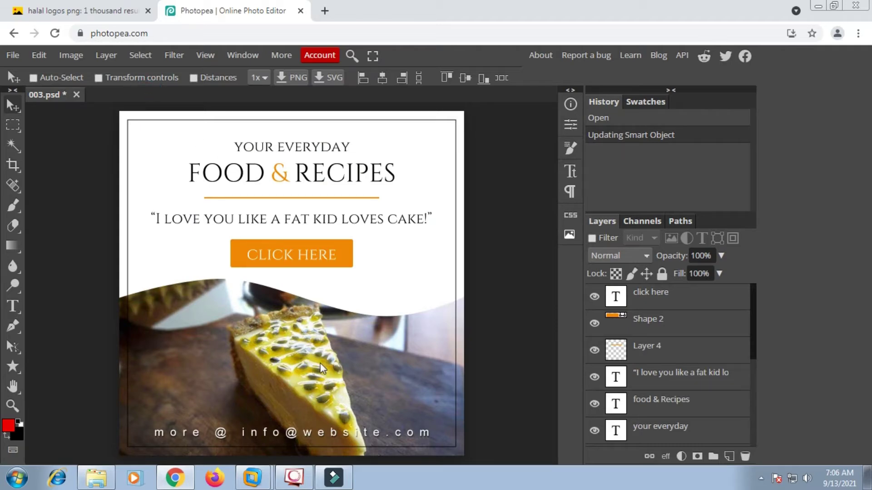
scroll(320, 362, "down", 2)
scroll(321, 366, "up", 2)
key("ctrl+minus")
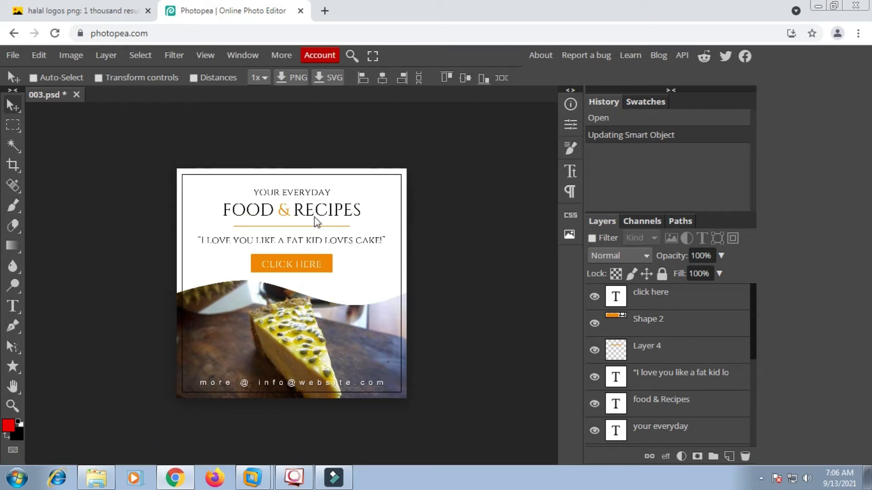
key("ctrl+plus")
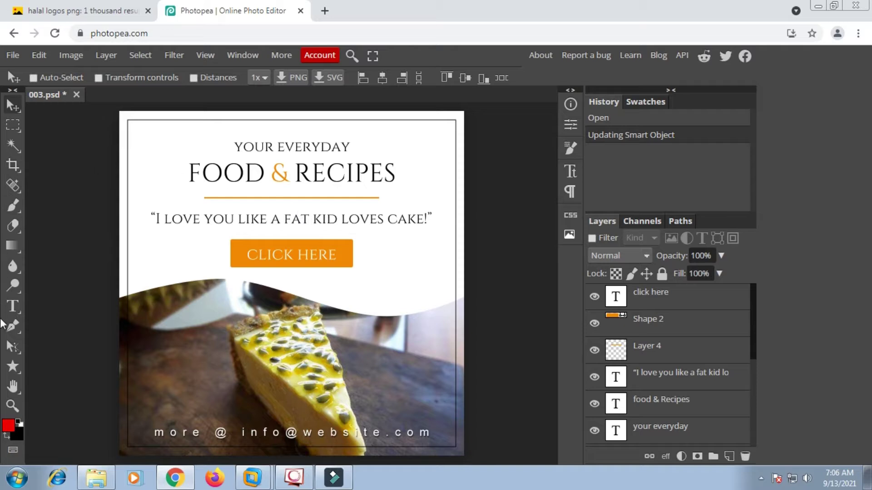
- Replace the "Food & Recipes" heading text with "DURIAN CAKE"
left_click(14, 306)
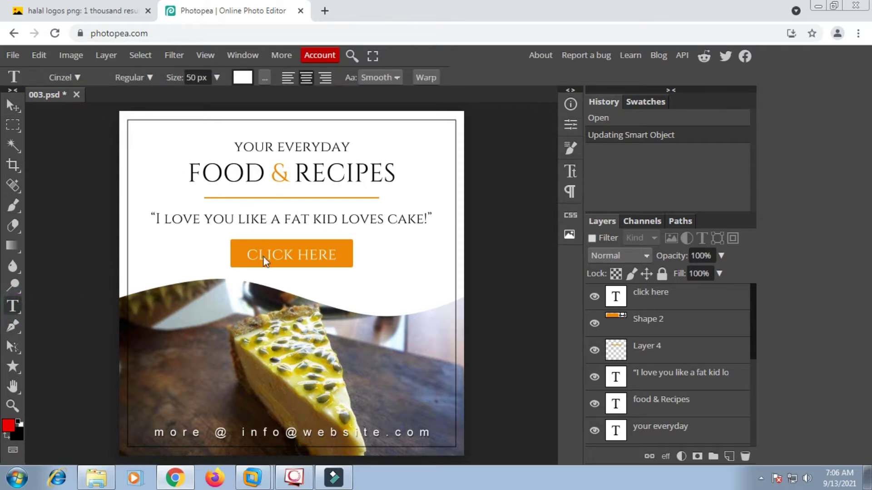
left_click(357, 173)
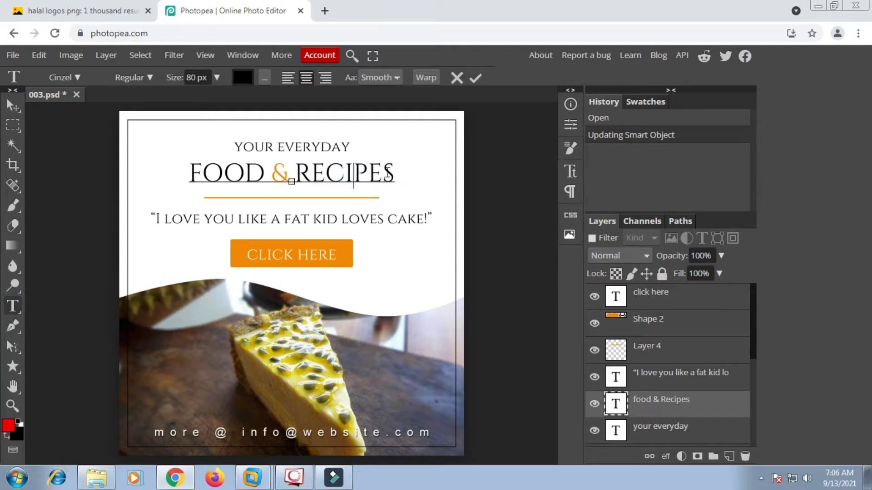
left_click(389, 172)
left_click(391, 171)
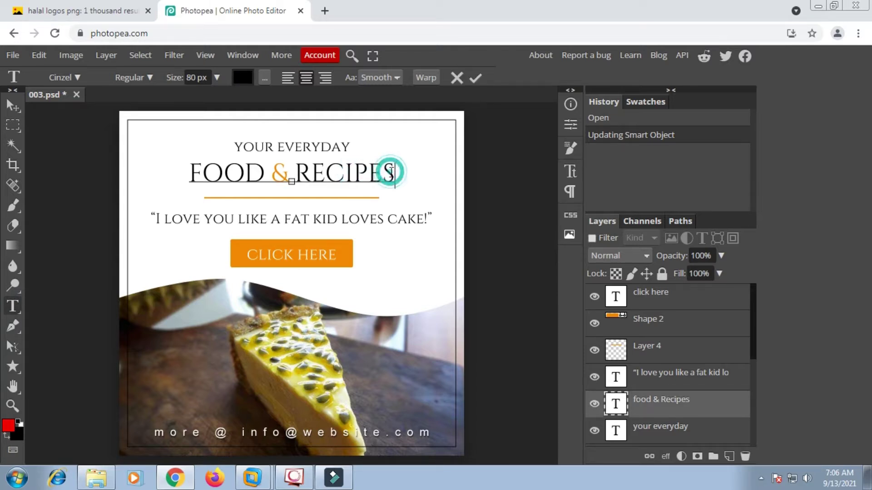
key("BackSpace")
key("BackSpace")
key("BackSpace")
key("BackSpace")
key("BackSpace")
key("BackSpace")
key("BackSpace")
key("BackSpace")
key("BackSpace")
key("BackSpace")
key("BackSpace")
key("BackSpace")
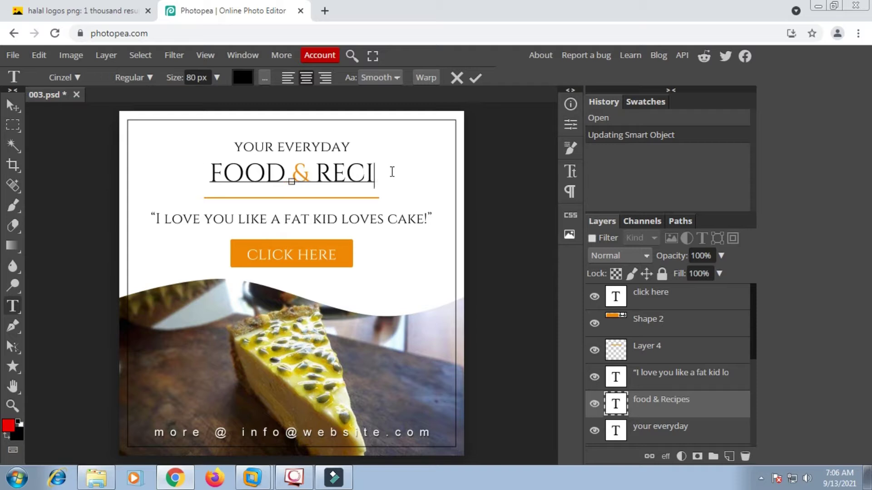
key("BackSpace")
key("BackSpace")
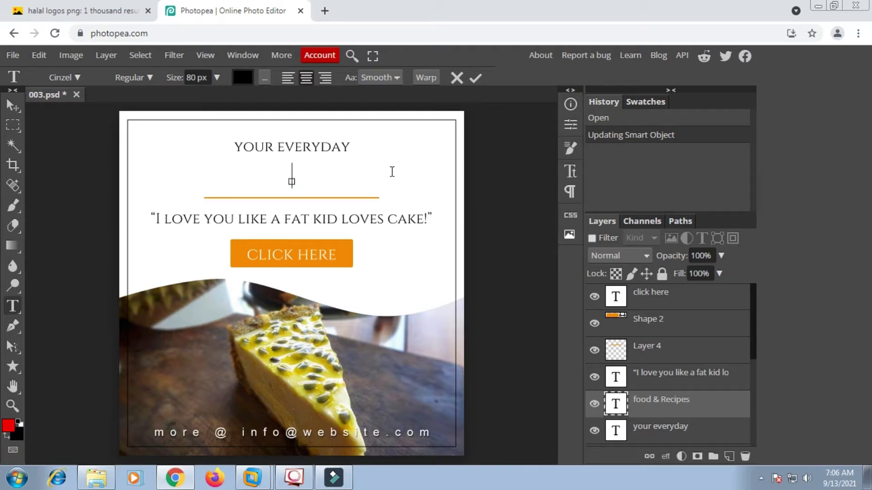
type("DU")
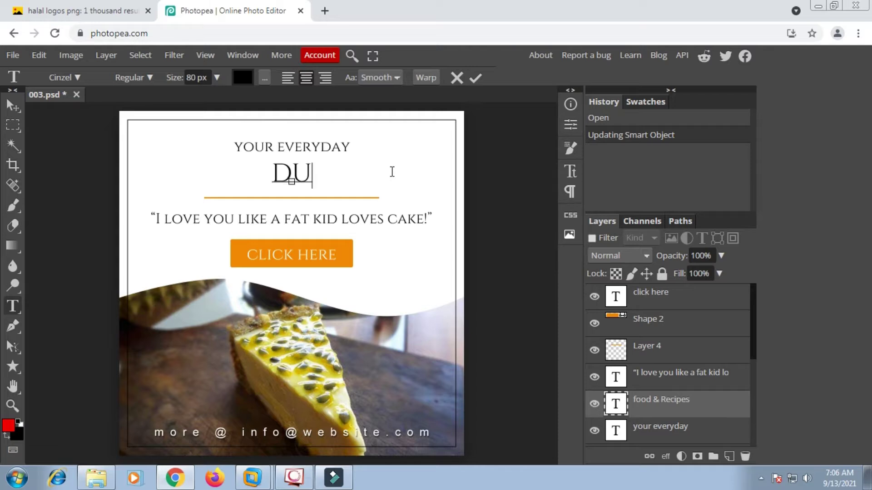
type("RIAN")
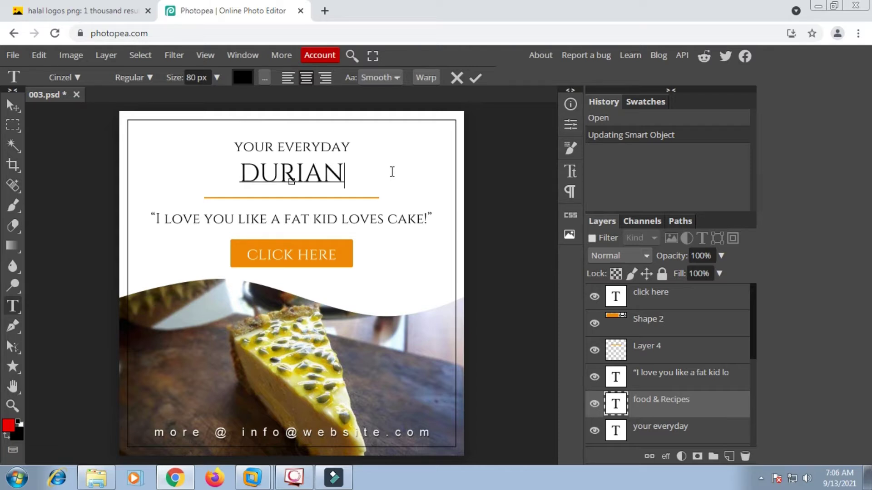
type(" CAKE")
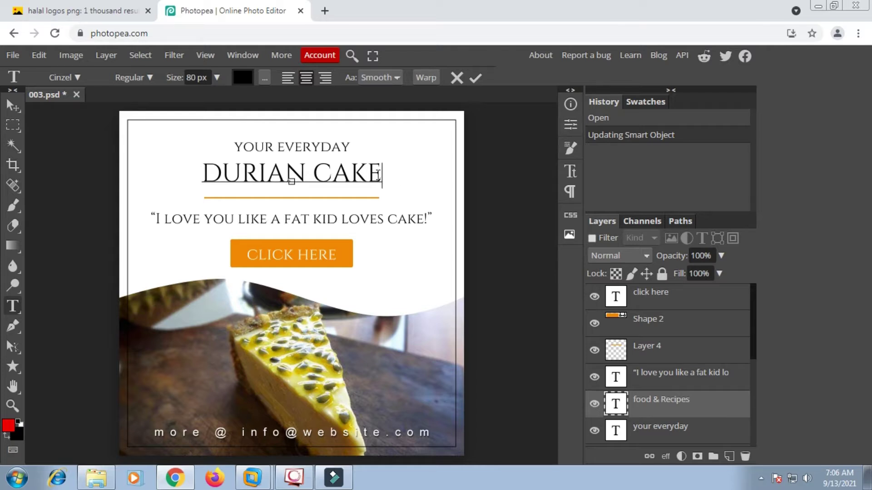
- Change the font of the "DURIAN CAKE" heading to Convergence
left_click_drag(381, 172, 200, 175)
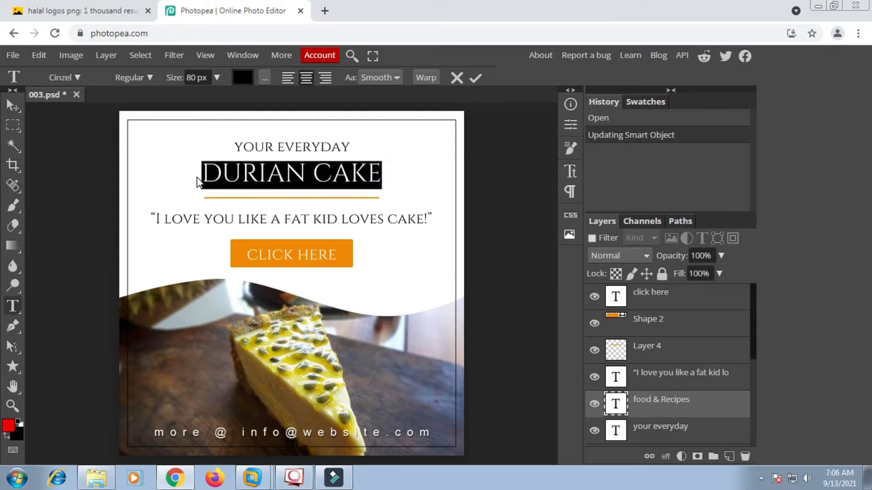
left_click(78, 75)
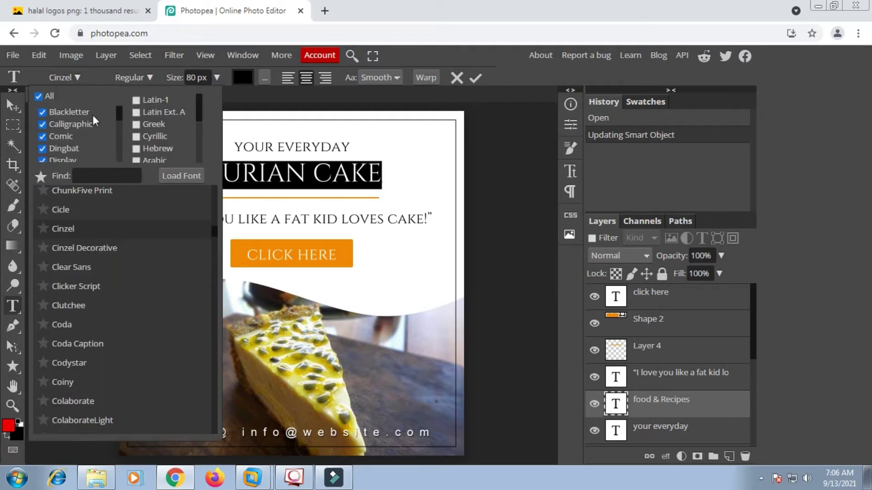
scroll(104, 232, "down", 2)
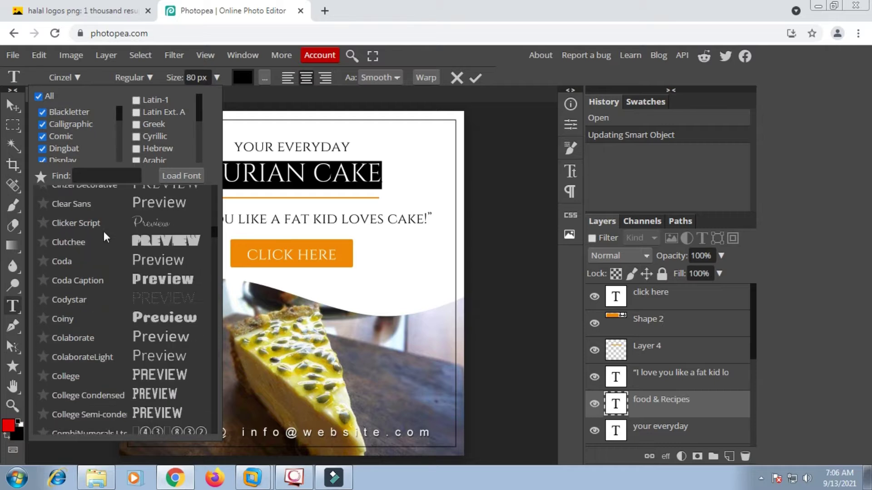
scroll(109, 267, "down", 6)
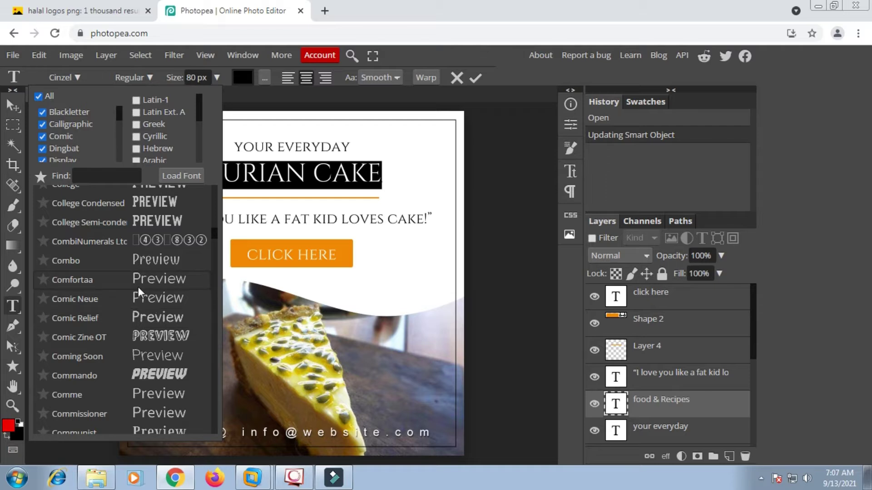
scroll(138, 287, "down", 3)
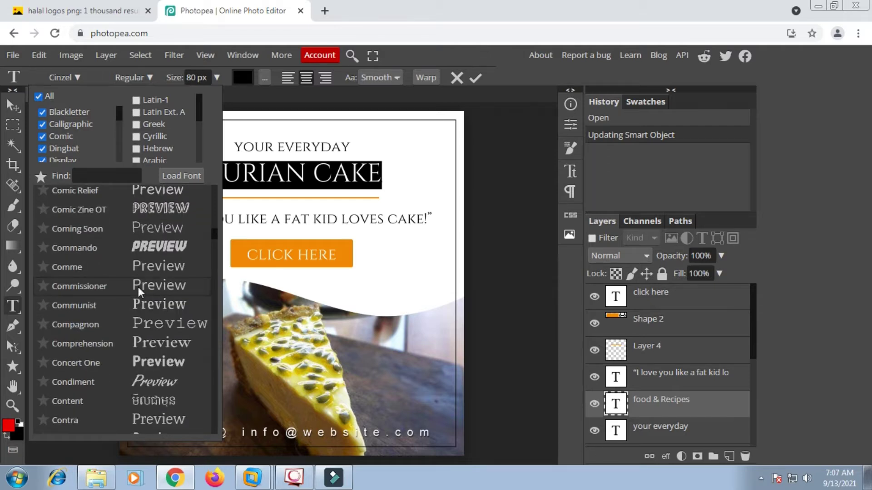
scroll(138, 287, "down", 3)
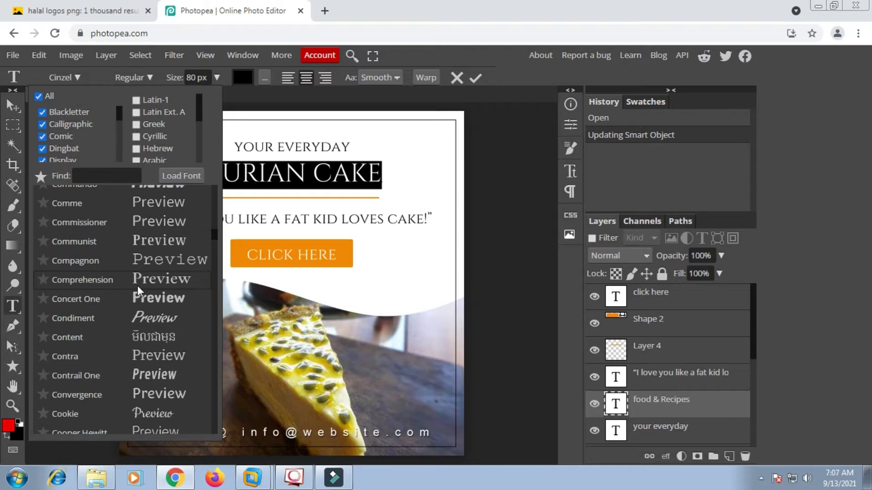
scroll(137, 285, "down", 2)
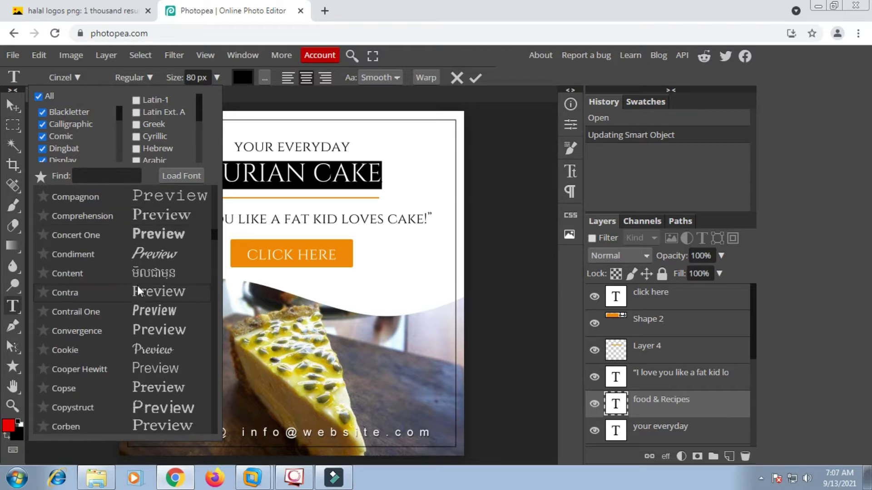
left_click(152, 331)
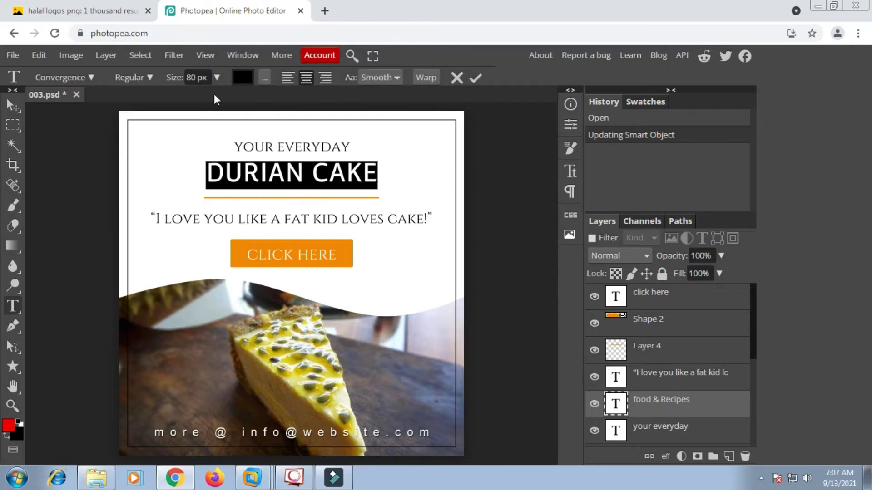
left_click_drag(173, 81, 172, 81)
left_click(475, 78)
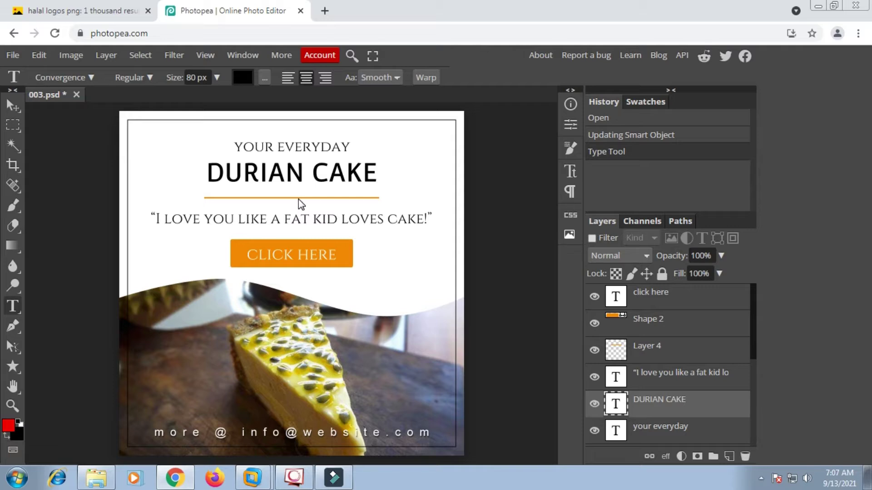
- Examine which layers make up the orange button by toggling the visibility of the "click here" text and Shape 2 layers
scroll(299, 200, "down", 2)
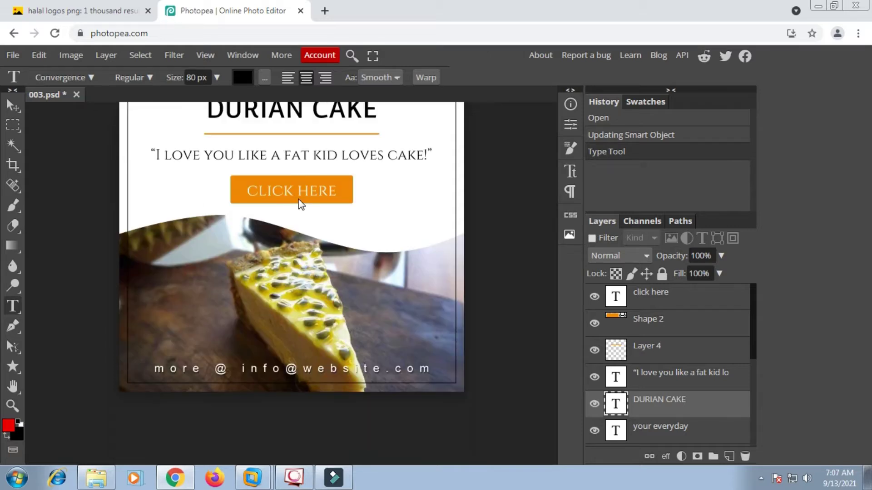
scroll(301, 205, "up", 2)
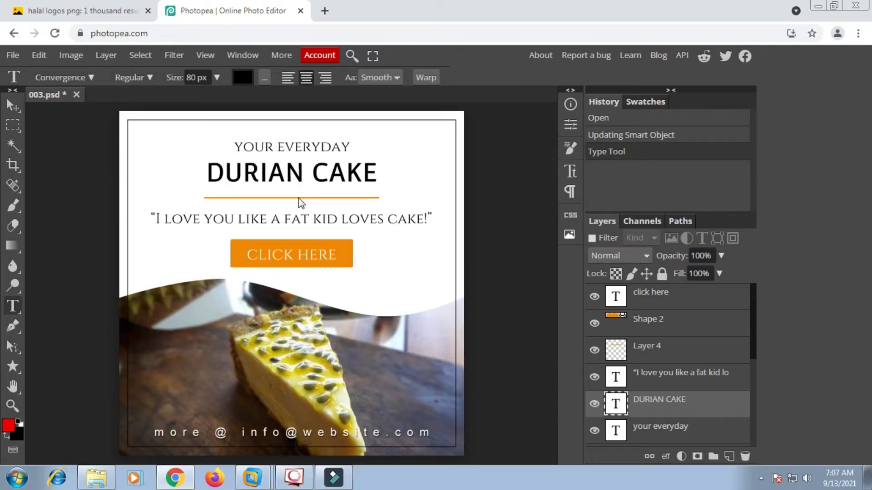
scroll(298, 203, "down", 2)
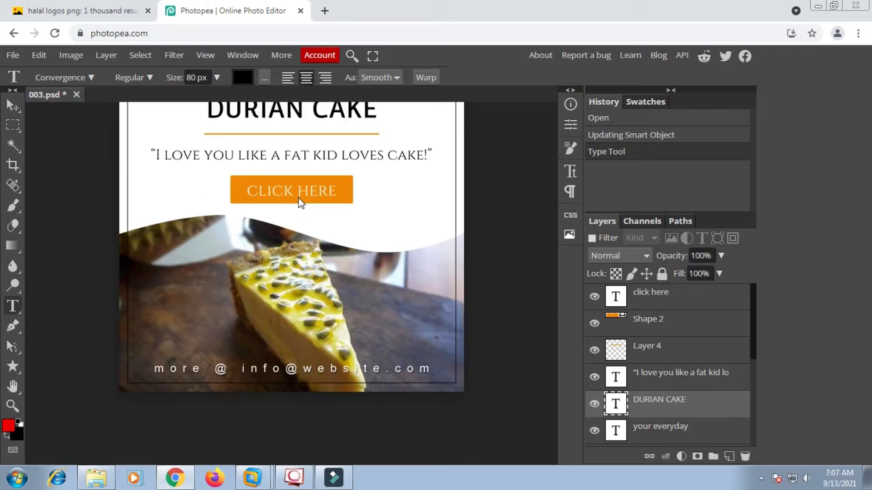
left_click(663, 307)
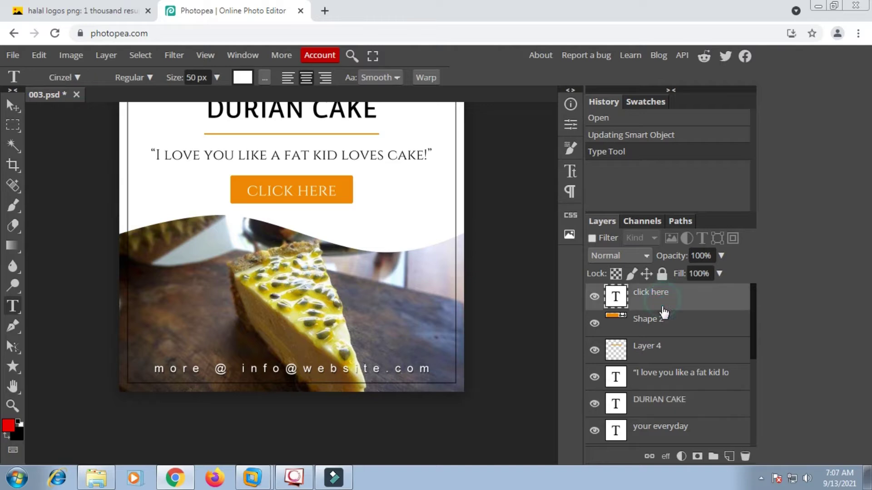
left_click(659, 328)
left_click(660, 301)
left_click(594, 297)
left_click(594, 297)
left_click(594, 324)
left_click(595, 324)
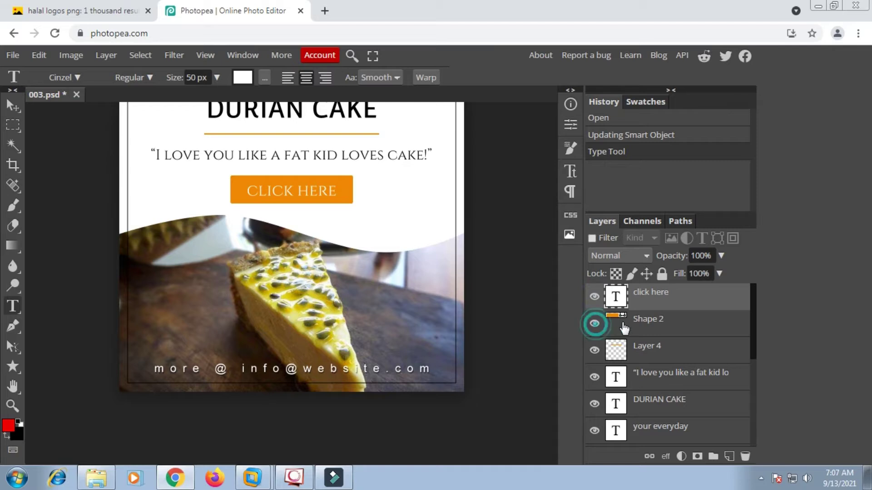
left_click(653, 326)
- Replace the "CLICK HERE" text on the orange button with the contact phone number
left_click(653, 302)
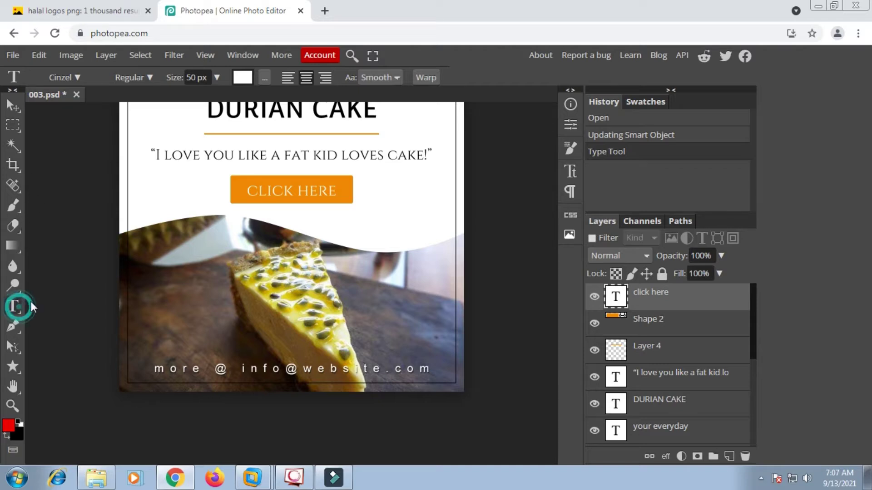
left_click(332, 187)
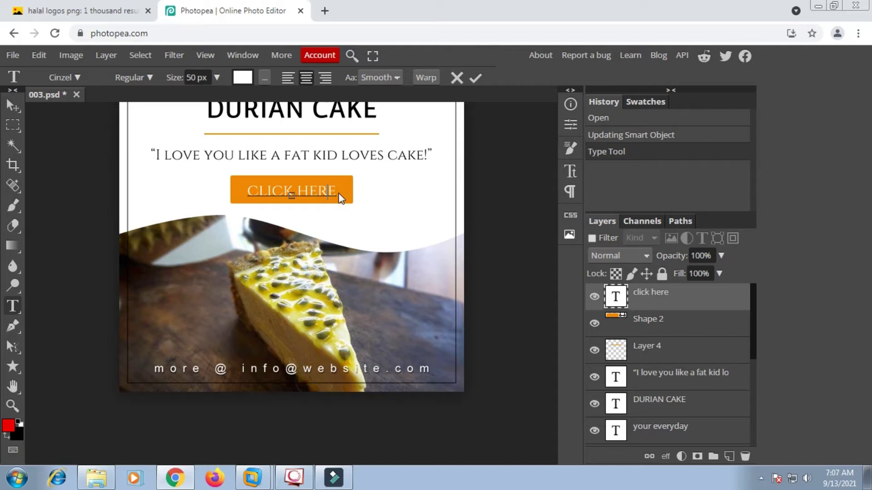
key("BackSpace")
key("BackSpace")
key("BackSpace")
key("BackSpace")
key("BackSpace")
key("BackSpace")
key("BackSpace")
key("BackSpace")
key("BackSpace")
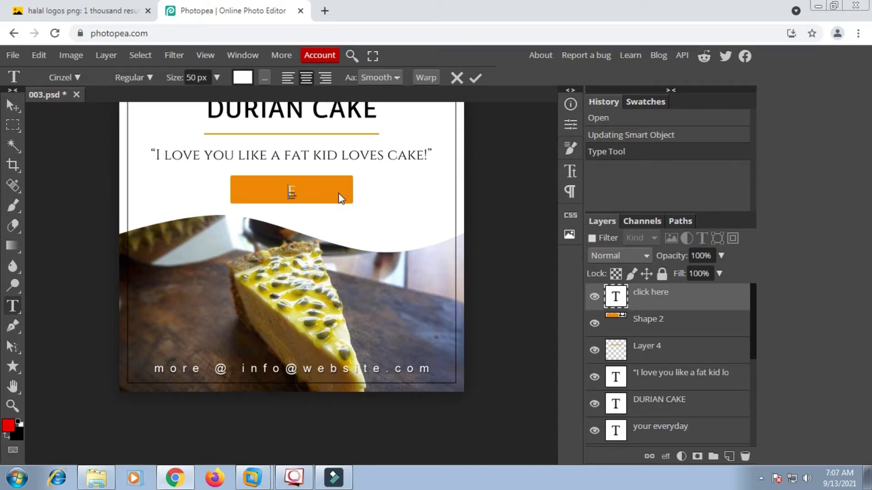
left_click(294, 188)
key("BackSpace")
type("O")
type("R")
type("12")
type(" 0")
type("00")
key("BackSpace")
type("0 00")
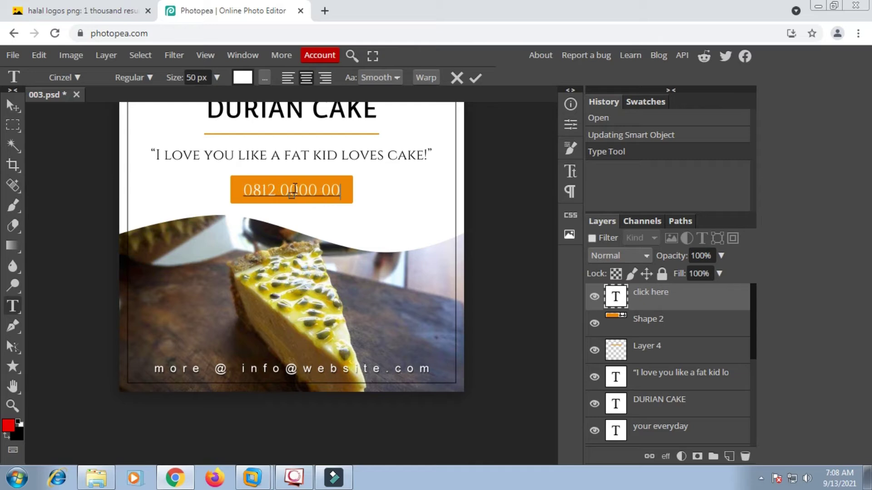
type("000")
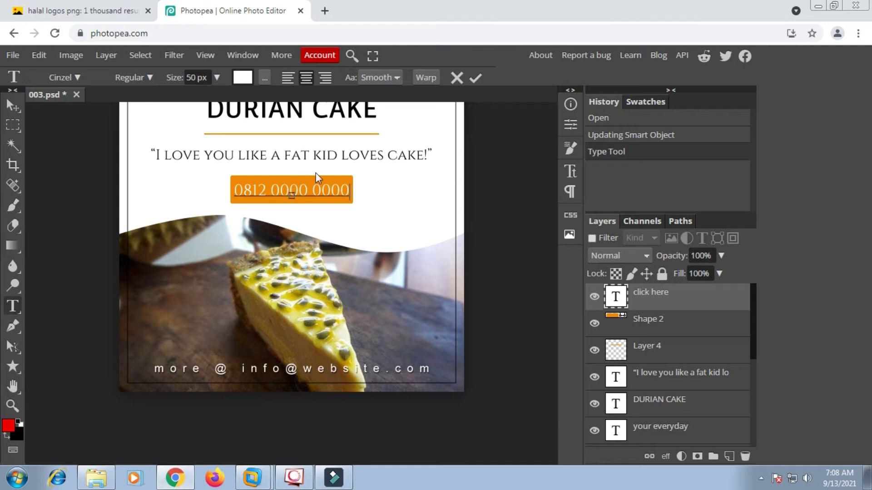
left_click(479, 80)
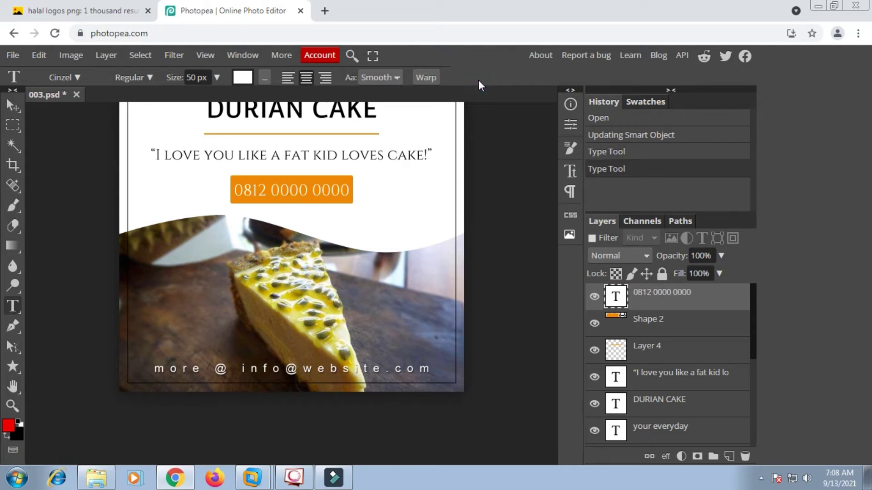
- Widen the orange Shape 2 button to 124.48% with Free Transform, extending it on its left side only
left_click(643, 327)
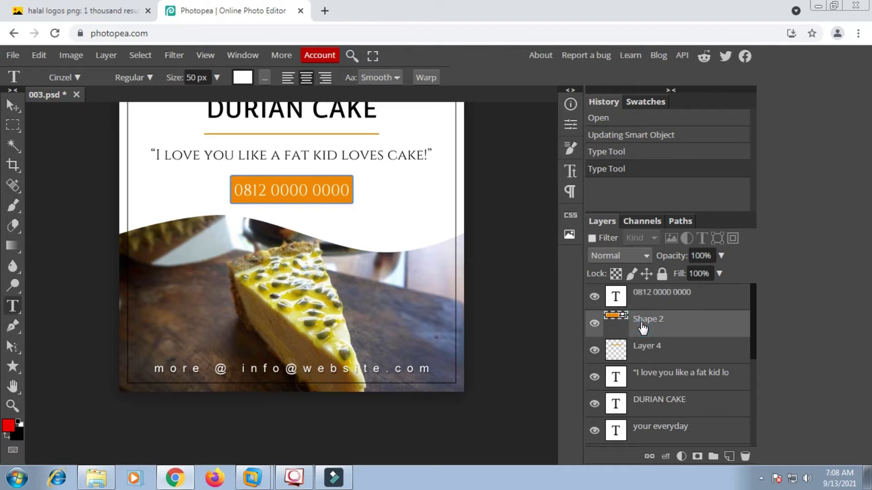
left_click(18, 126)
right_click(244, 186)
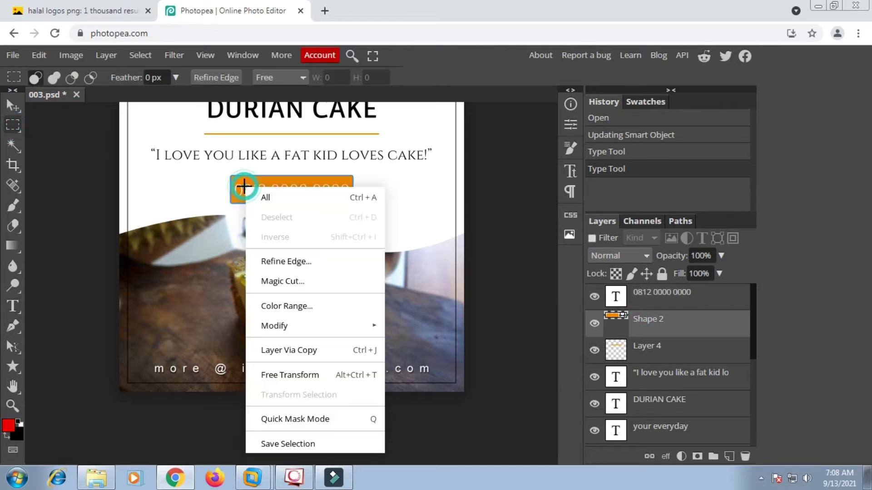
left_click(286, 375)
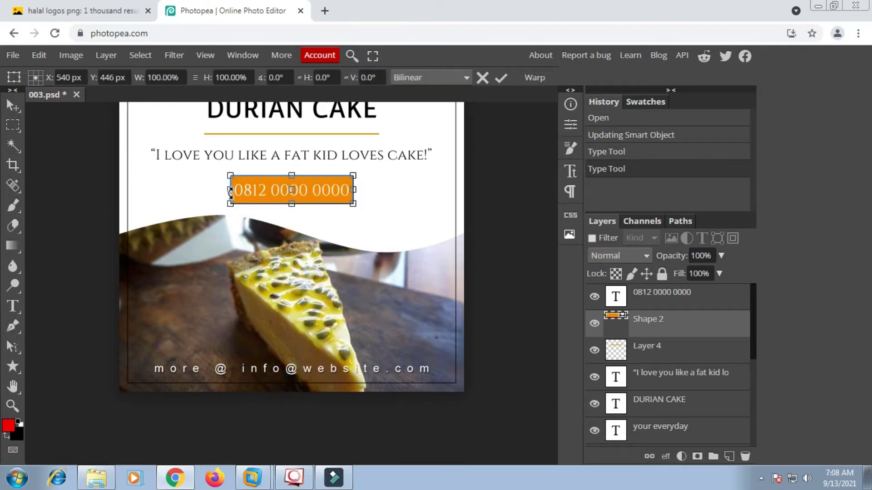
left_click_drag(230, 190, 201, 187)
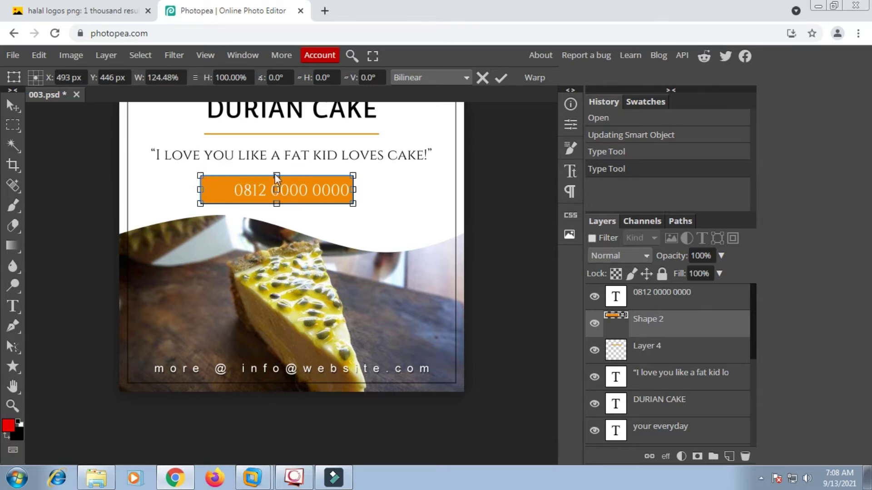
left_click(501, 79)
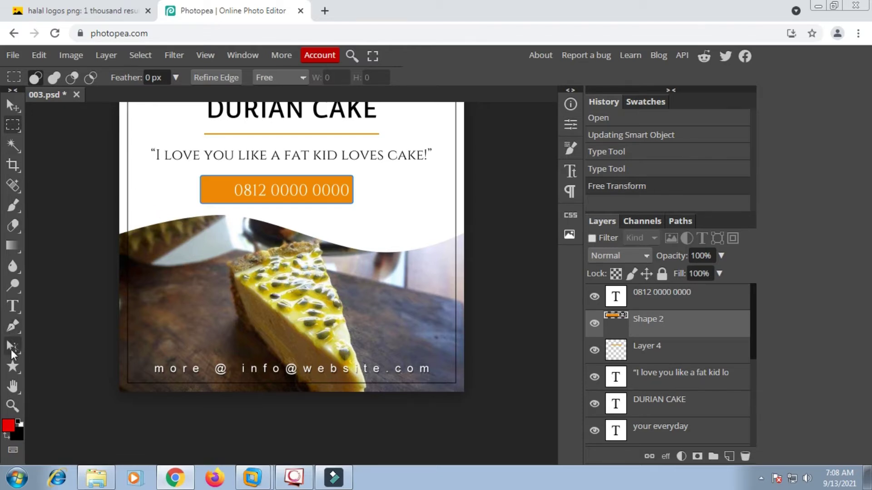
- Change the fill of the Shape 2 button to dark green 046804 using the Rectangle tool's fill options
left_click(13, 366)
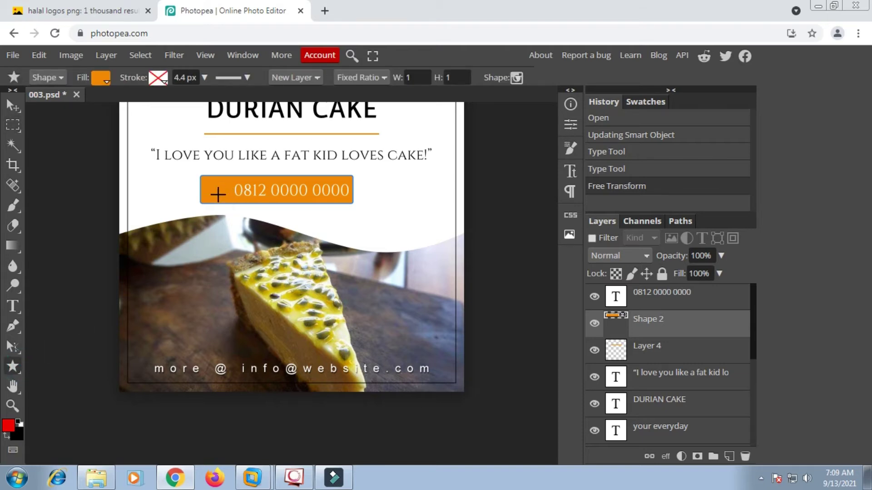
right_click(13, 367)
left_click(46, 366)
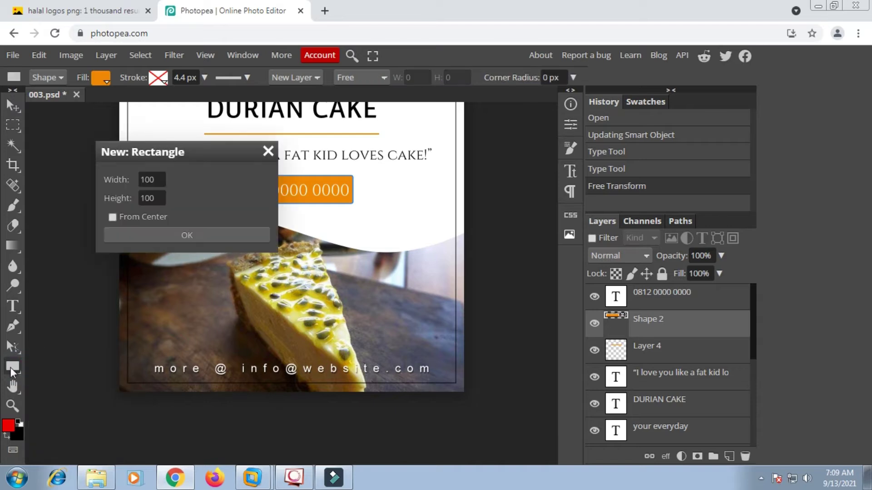
left_click(268, 150)
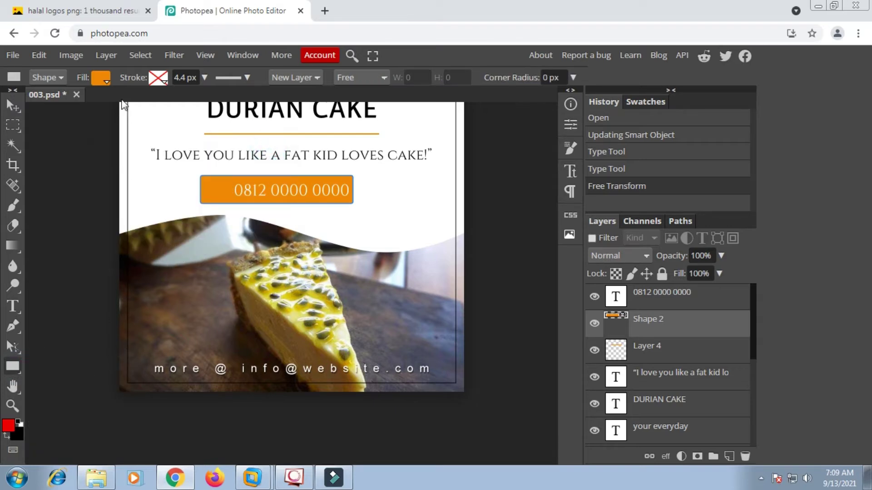
left_click(105, 85)
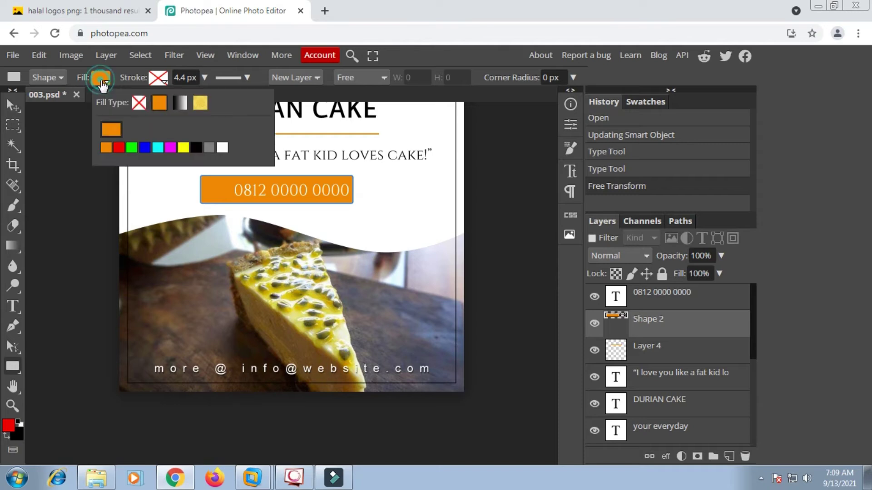
left_click(133, 148)
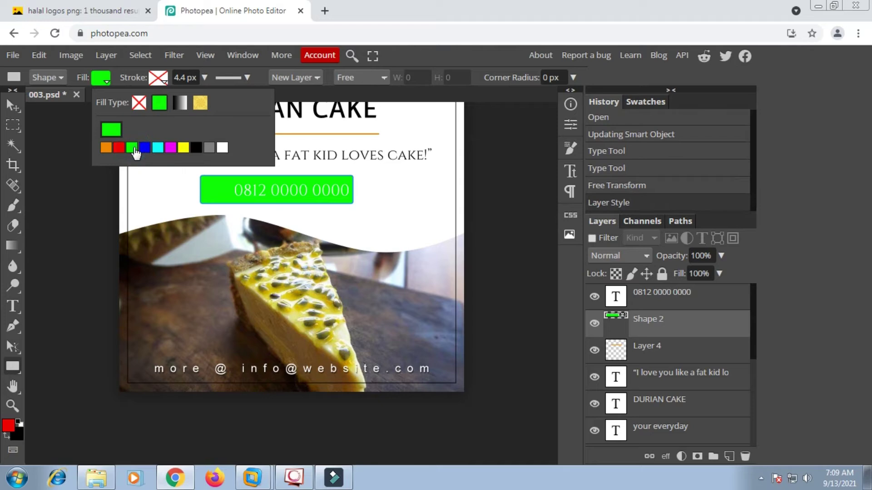
left_click(110, 129)
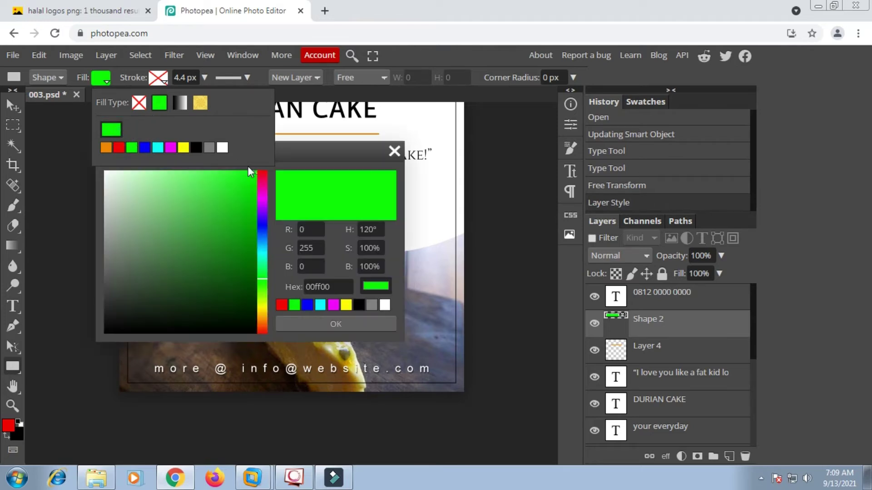
left_click_drag(323, 155, 639, 136)
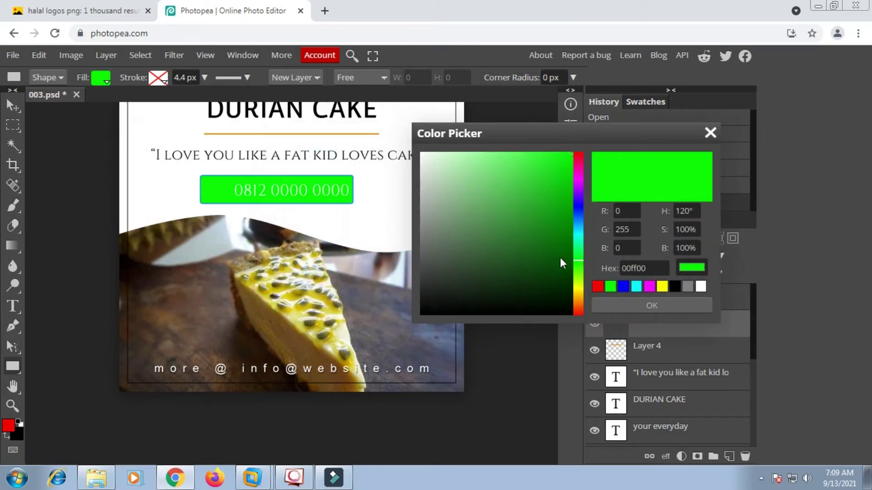
left_click(563, 240)
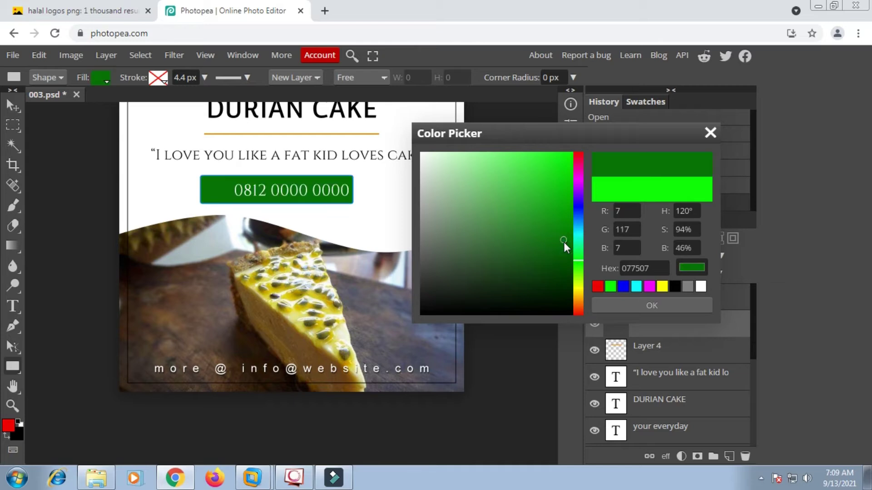
left_click(563, 245)
left_click(567, 248)
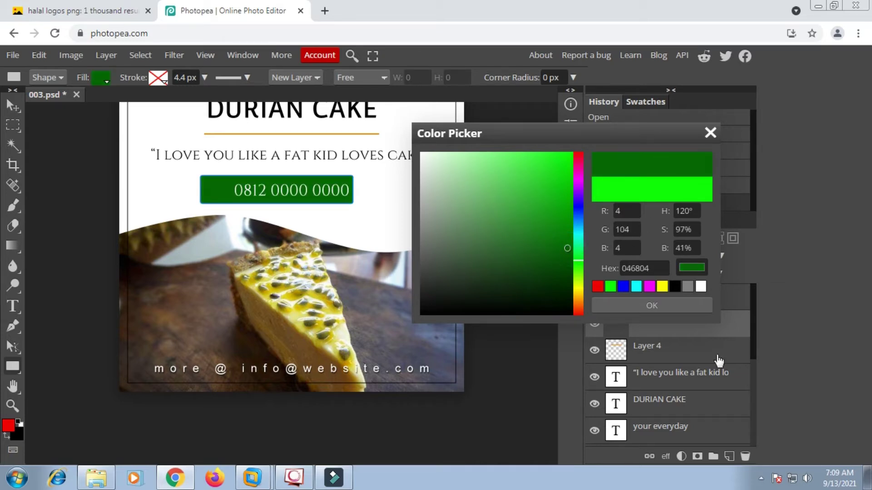
left_click(658, 308)
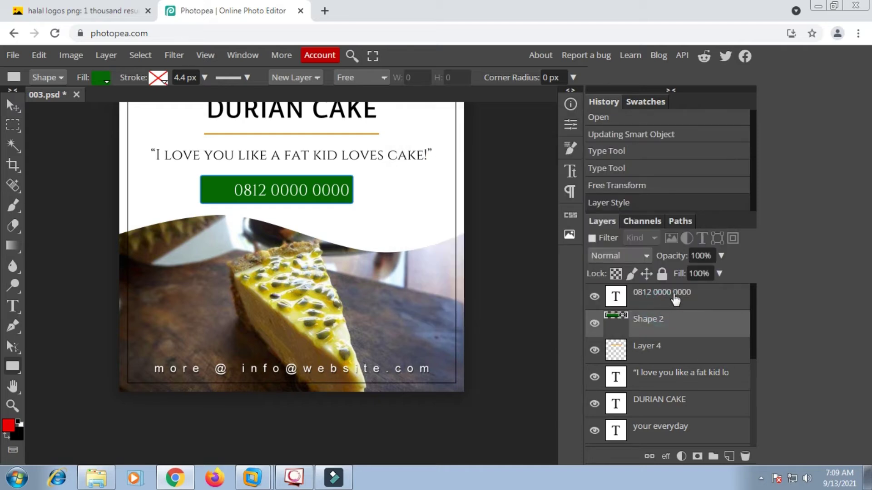
- Draw a WhatsApp logo custom shape with Fixed Ratio on the green button, just before the phone number
right_click(16, 366)
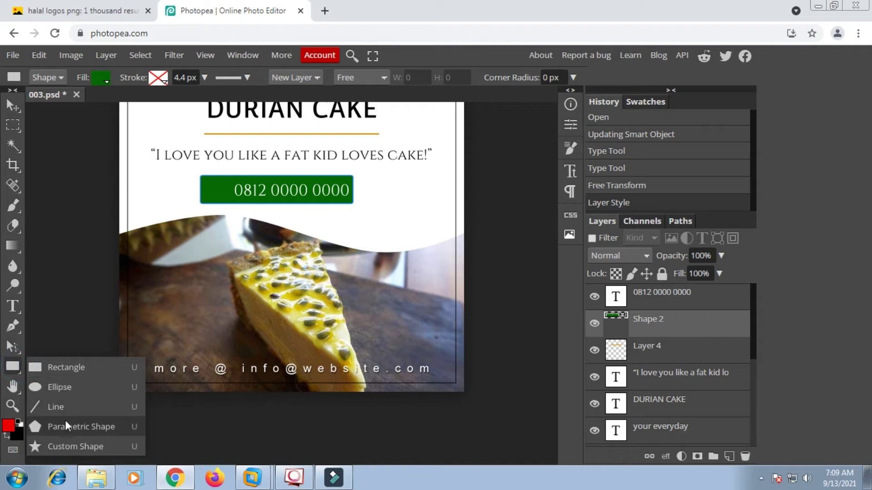
left_click(58, 449)
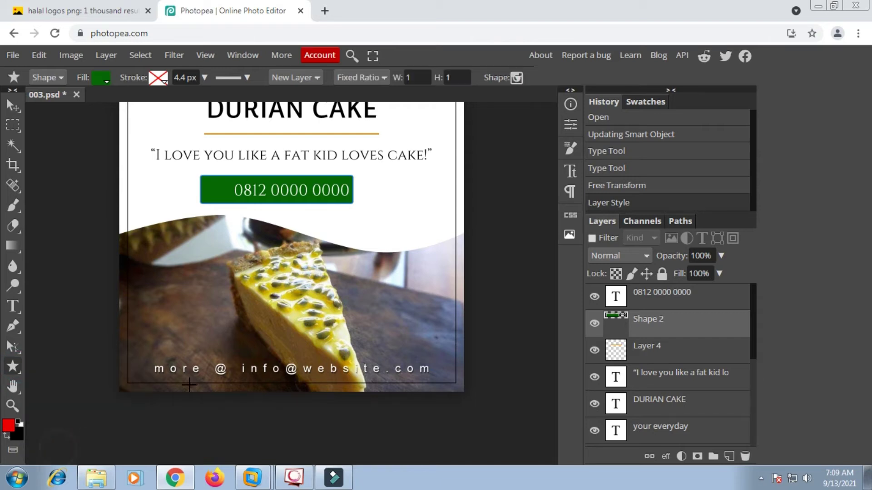
left_click(517, 78)
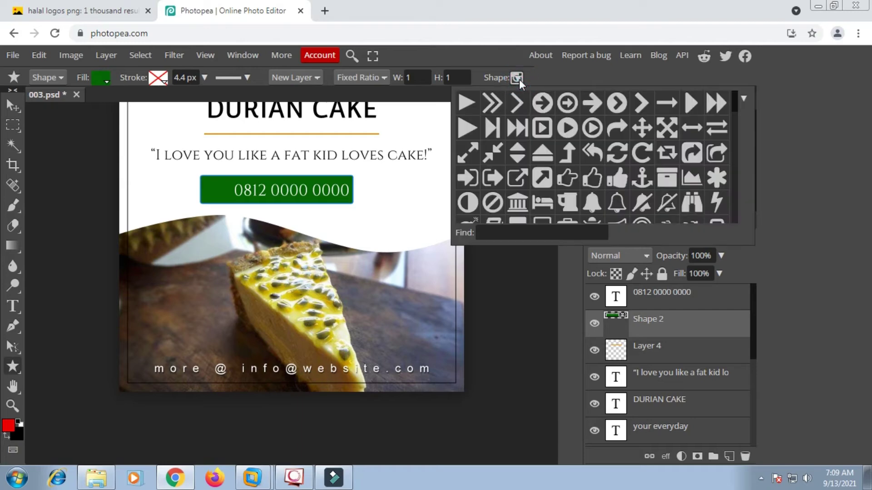
scroll(563, 132, "down", 15)
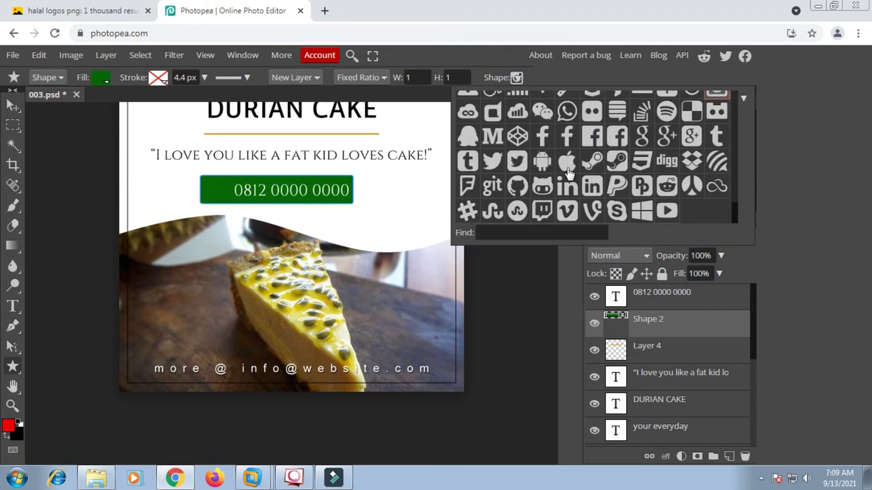
left_click(572, 119)
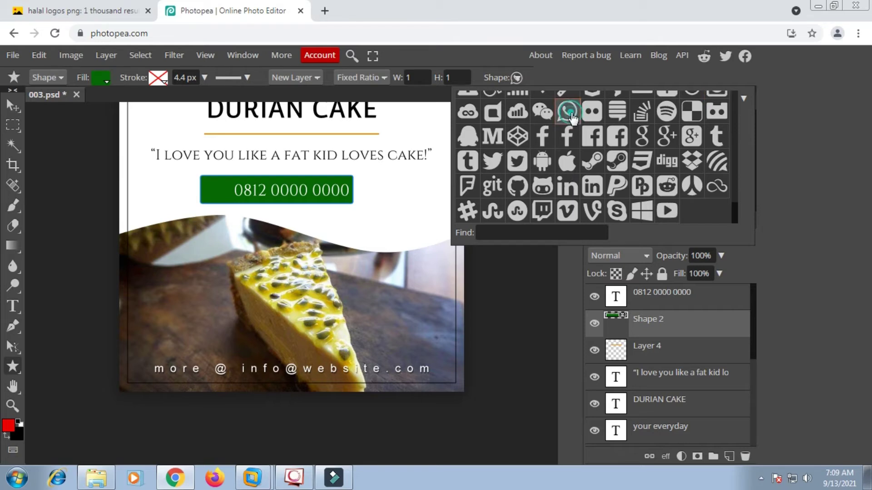
left_click(389, 78)
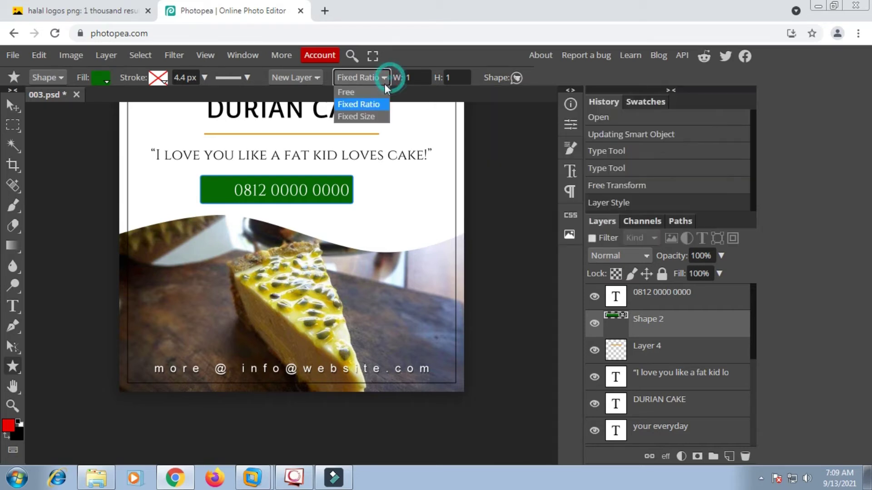
left_click(365, 104)
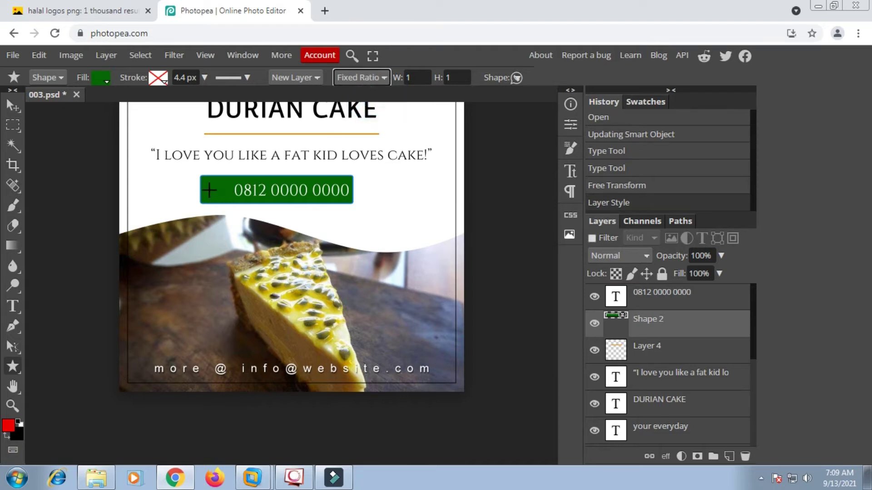
left_click_drag(209, 181, 231, 200)
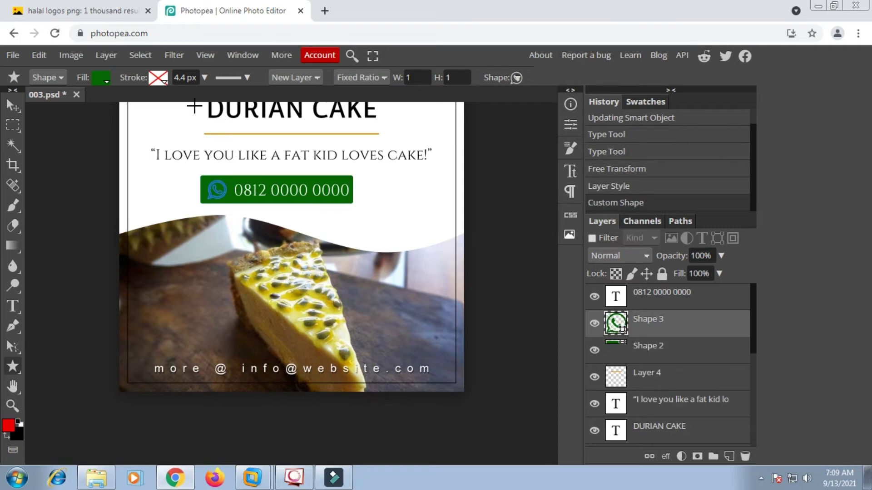
- Change the fill of the WhatsApp logo shape to near-white fcfcfc
left_click(101, 82)
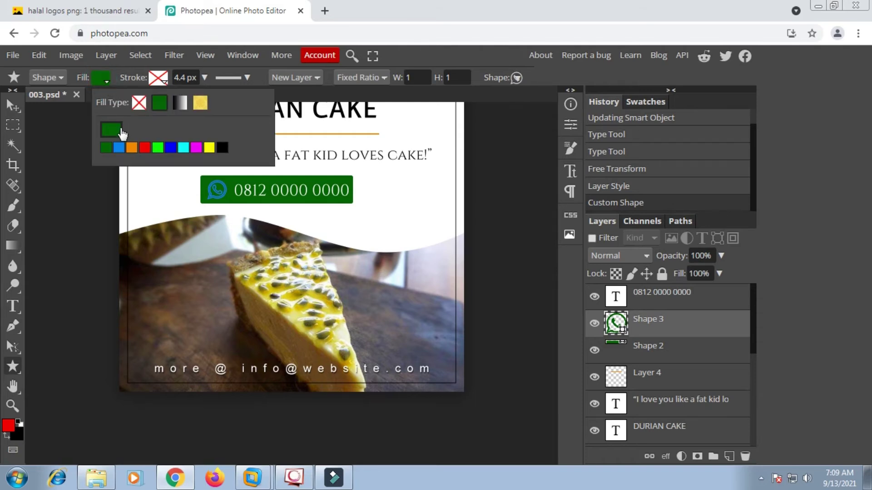
left_click(121, 132)
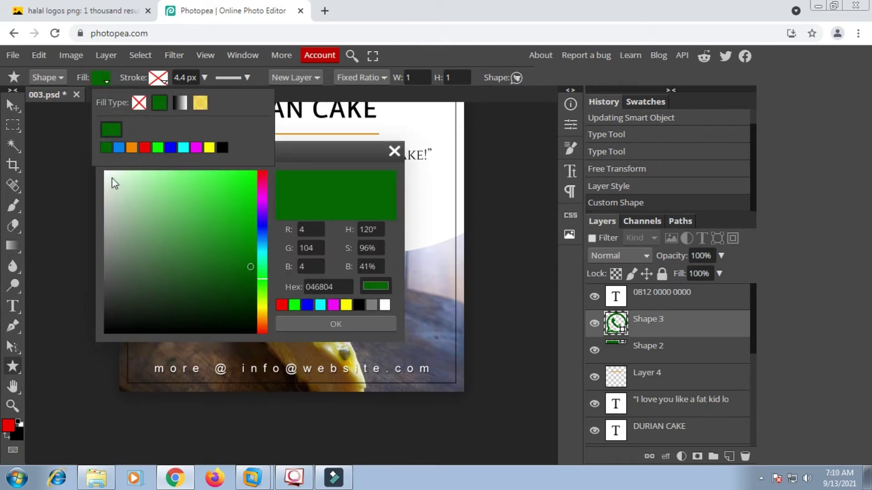
left_click_drag(112, 178, 105, 172)
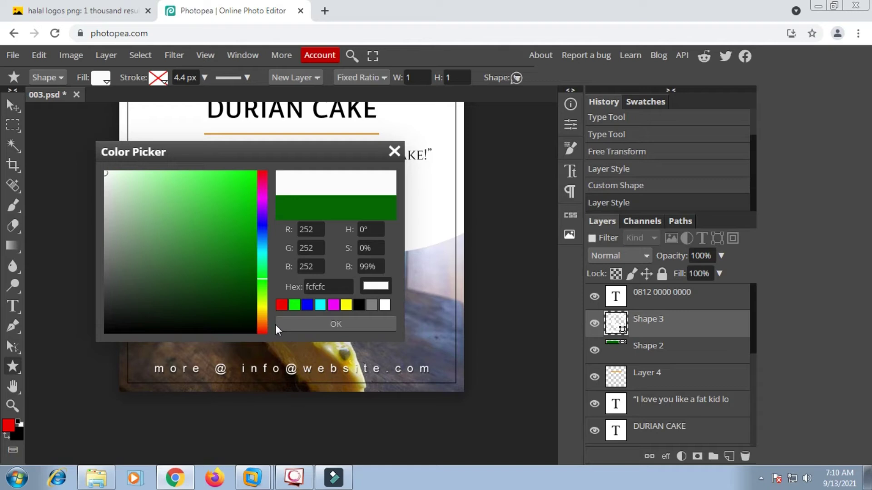
left_click(328, 323)
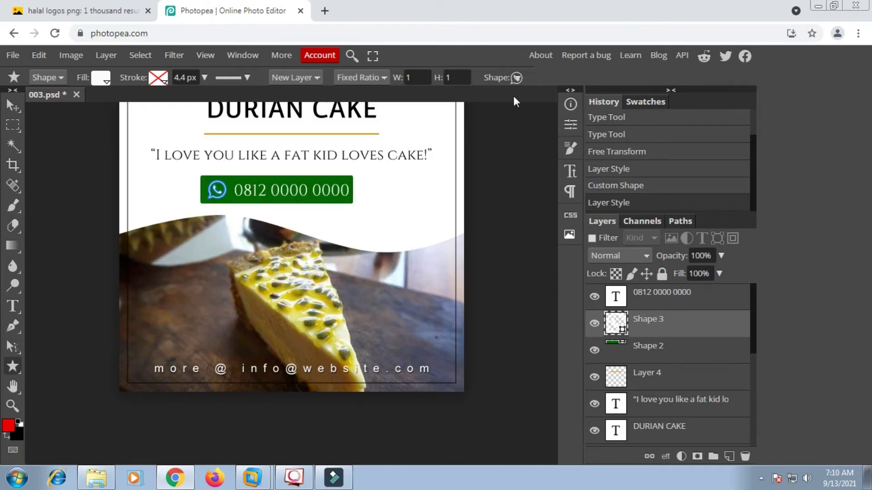
- Nudge the WhatsApp logo and the green Shape 2 button slightly right and up to balance them around the phone number
left_click(13, 106)
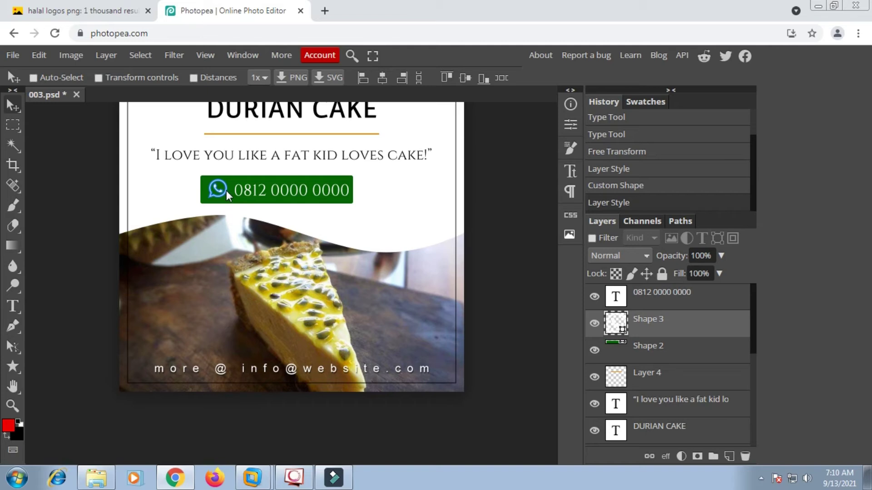
left_click_drag(227, 189, 226, 189)
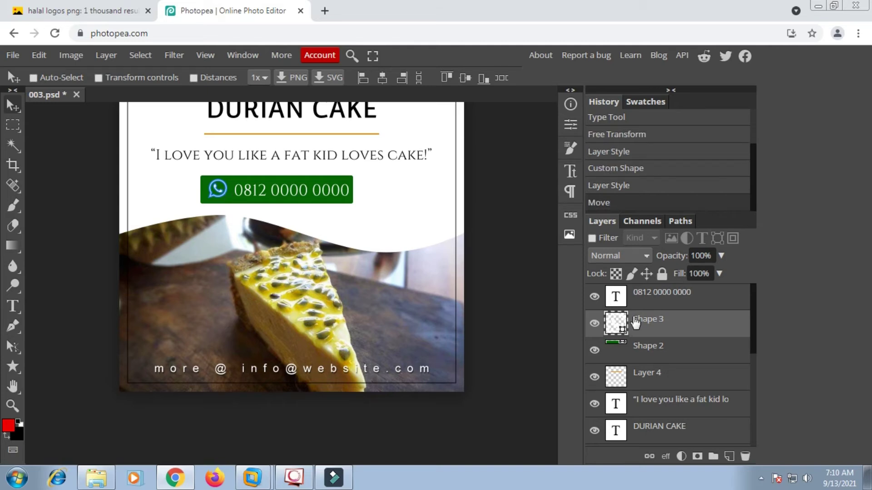
left_click(648, 351)
left_click(594, 350)
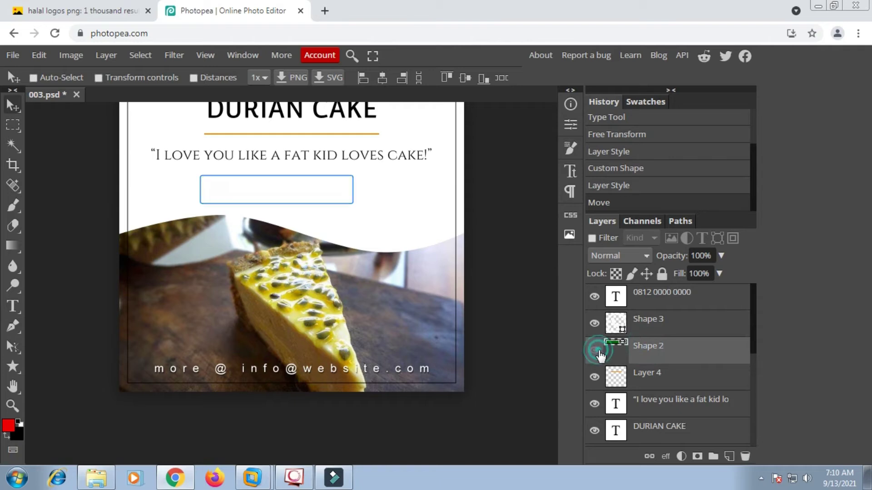
left_click(594, 350)
left_click(13, 106)
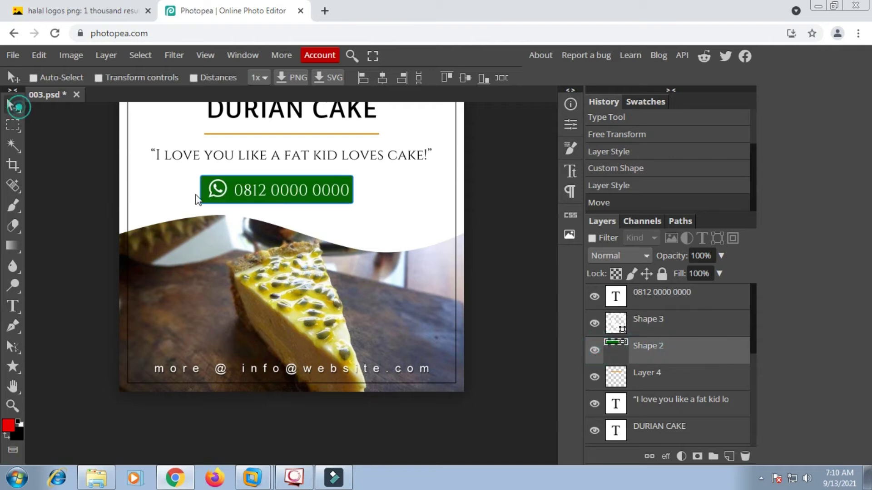
left_click_drag(268, 191, 270, 190)
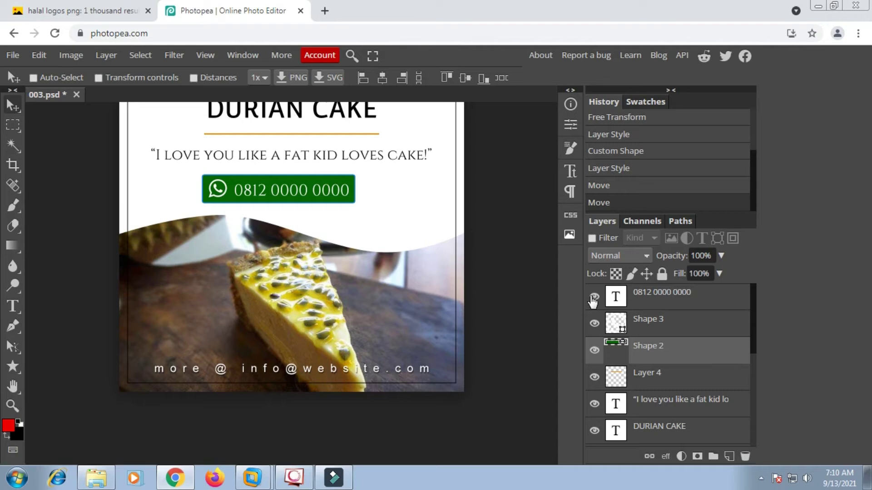
- Group the phone-number text, Shape 3 and Shape 2 layers into one folder
left_click(681, 300)
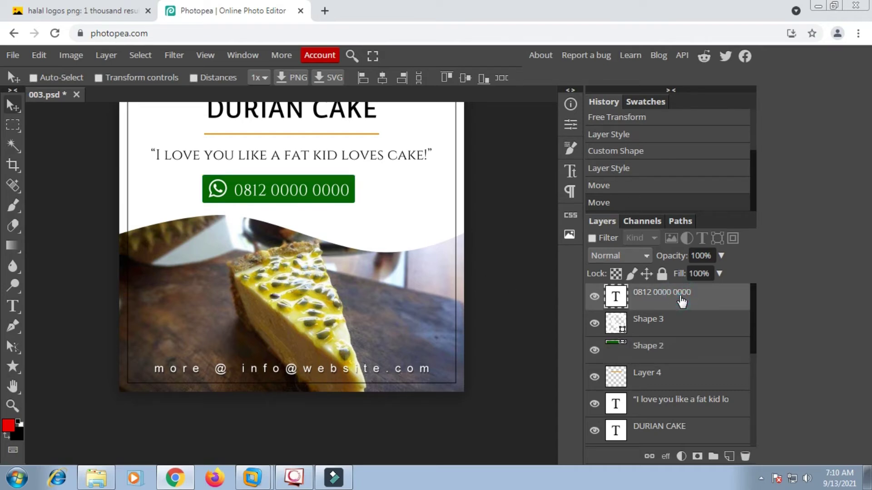
left_click(13, 451)
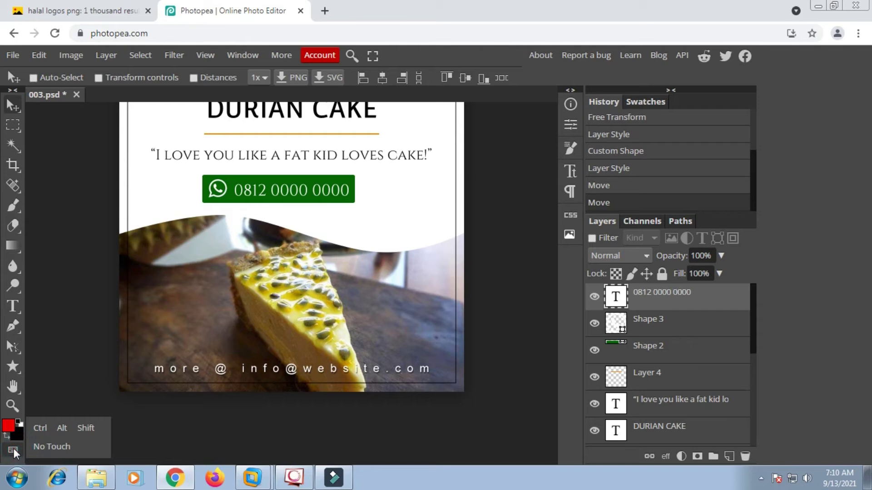
left_click(89, 430)
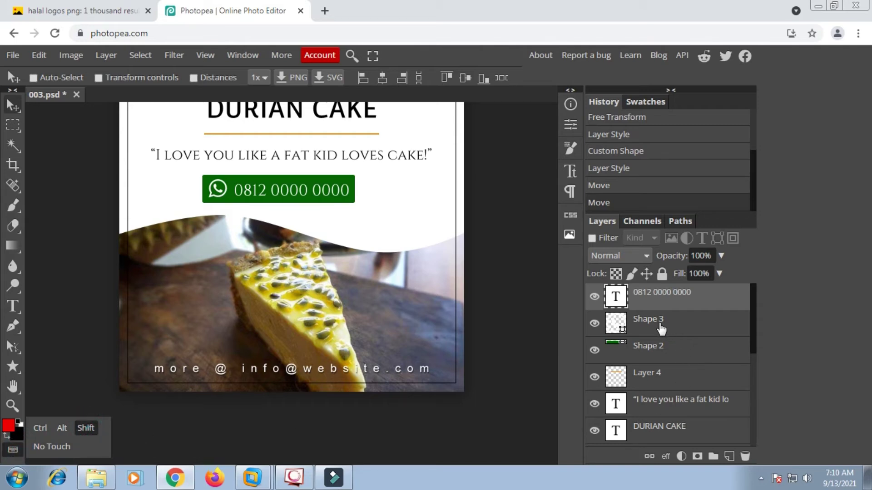
left_click(660, 327)
left_click(657, 350)
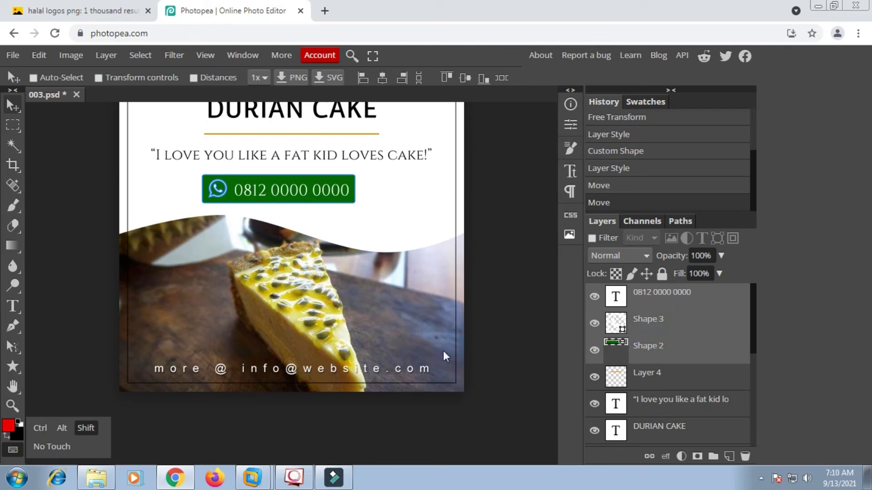
left_click(86, 428)
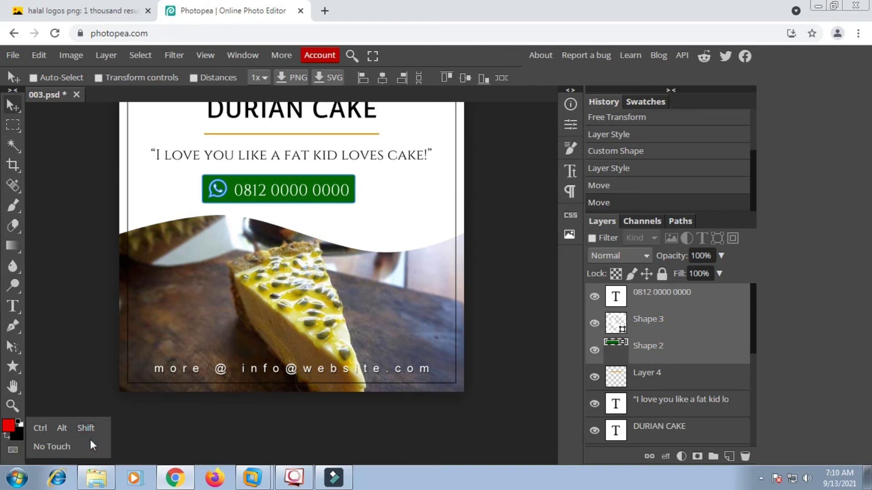
left_click(714, 457)
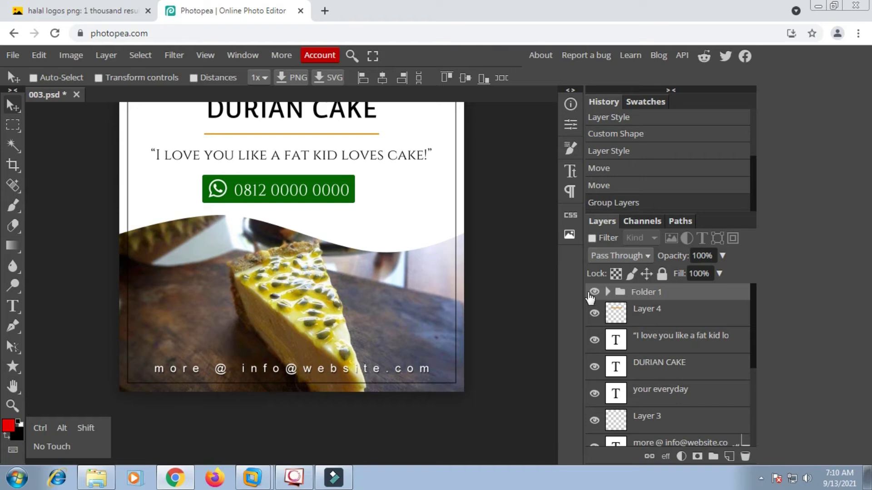
- Move the grouped phone-number button right and slightly up, centring it beneath the cake quote
left_click(591, 296)
left_click(591, 296)
left_click(15, 106)
left_click_drag(303, 183, 314, 181)
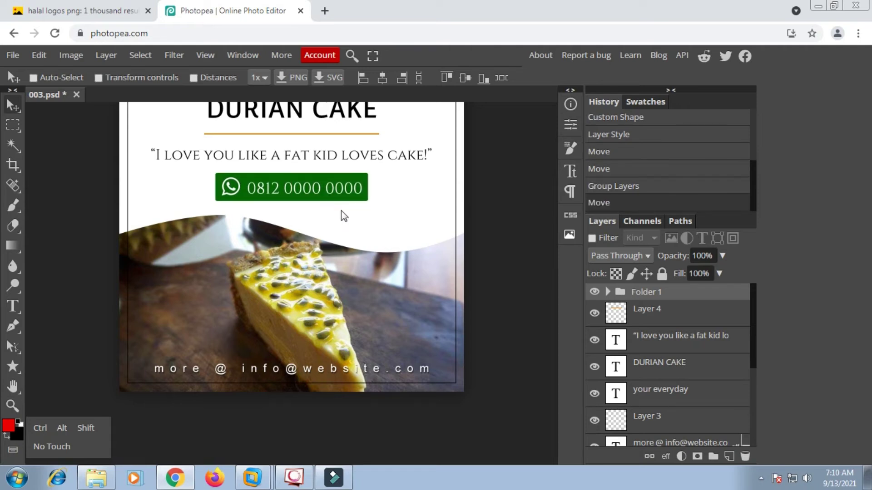
scroll(342, 211, "up", 2)
scroll(341, 211, "down", 4)
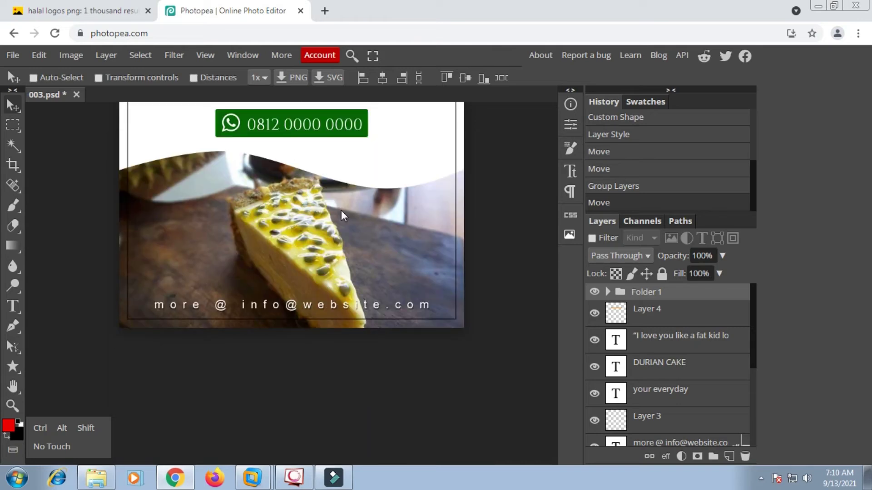
scroll(342, 210, "up", 4)
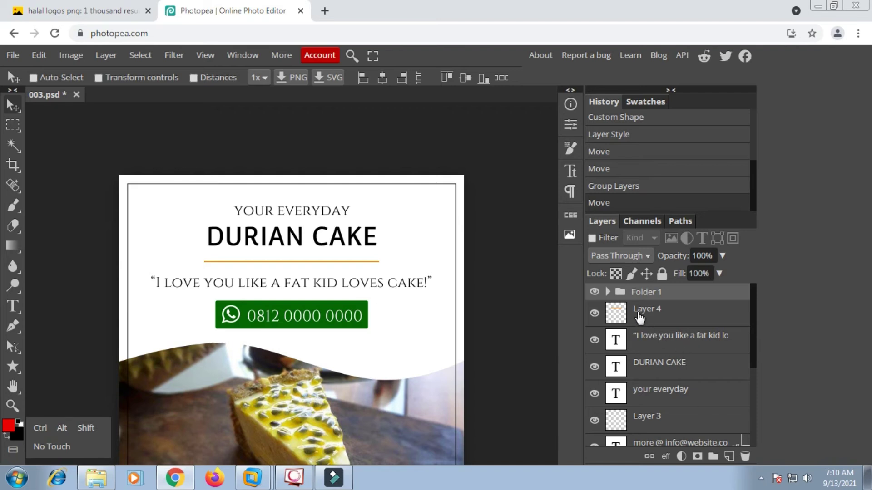
- Place the green halal logo PNG from the Pictures library in Windows Explorer into the design
left_click(99, 480)
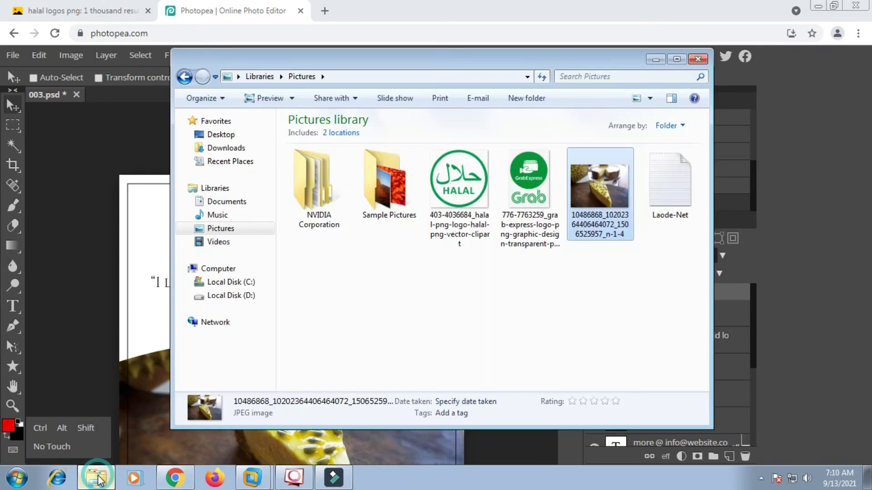
left_click(468, 186)
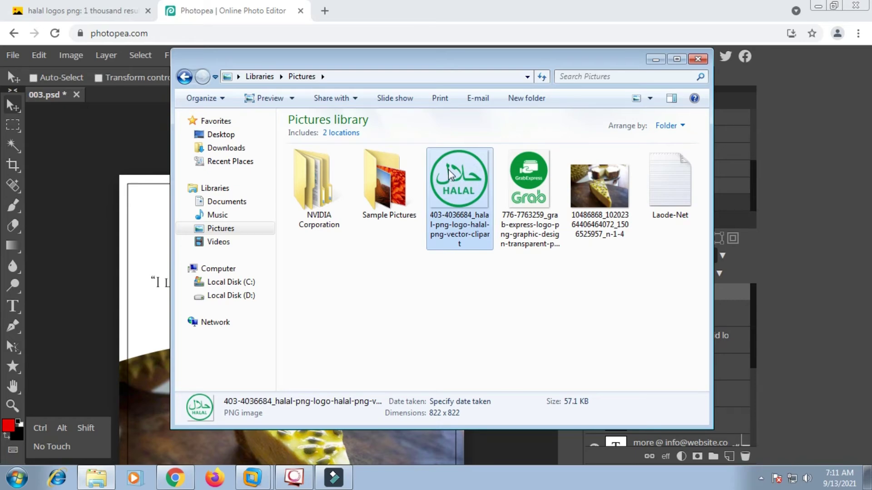
left_click_drag(449, 175, 150, 232)
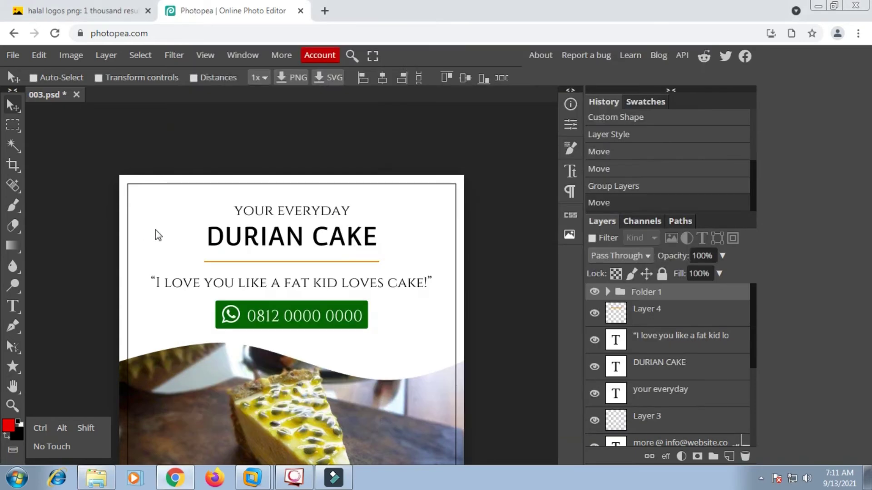
- Scale the halal logo proportionally to 13.38% and move it into the design's upper-right corner beside the heading
left_click(84, 431)
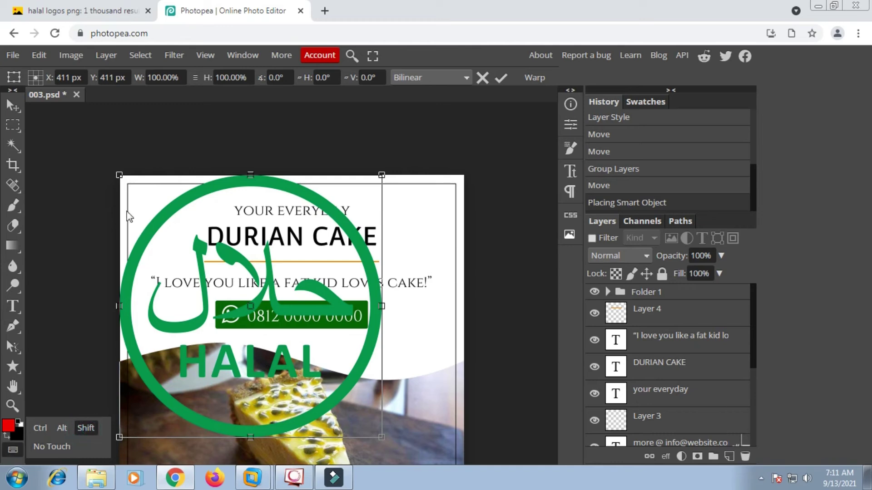
left_click_drag(121, 175, 346, 366)
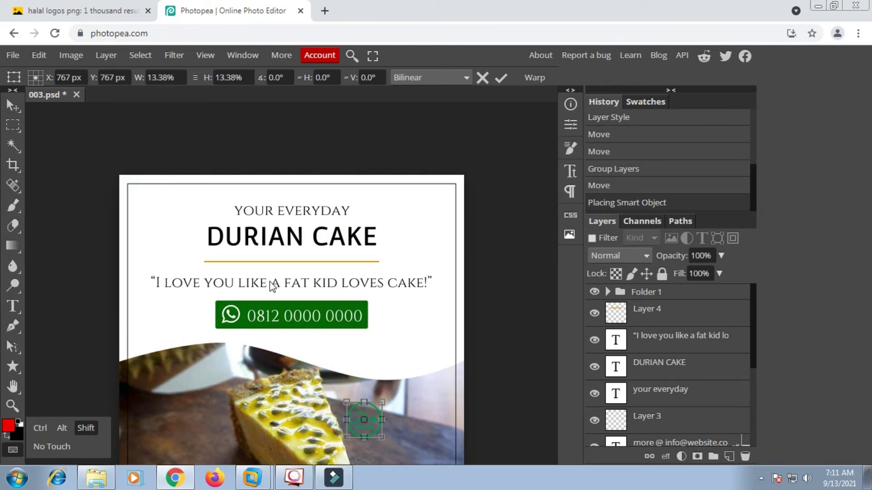
left_click(93, 429)
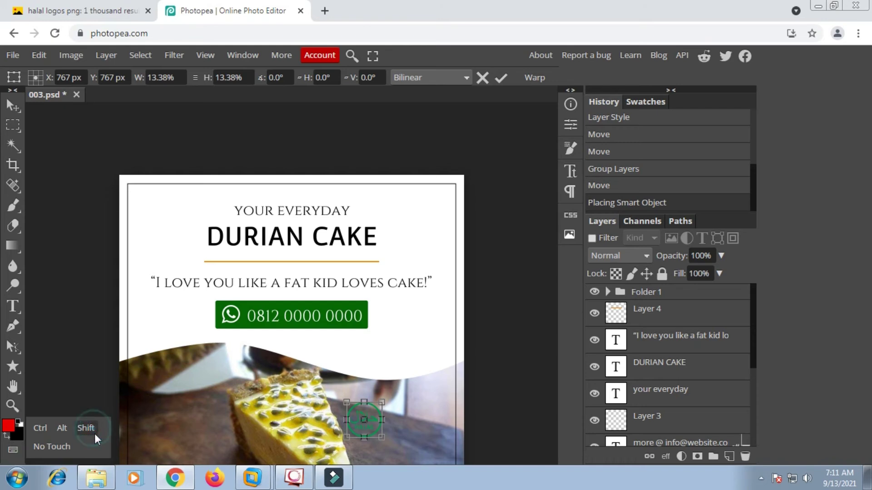
left_click(10, 109)
left_click_drag(368, 434, 428, 231)
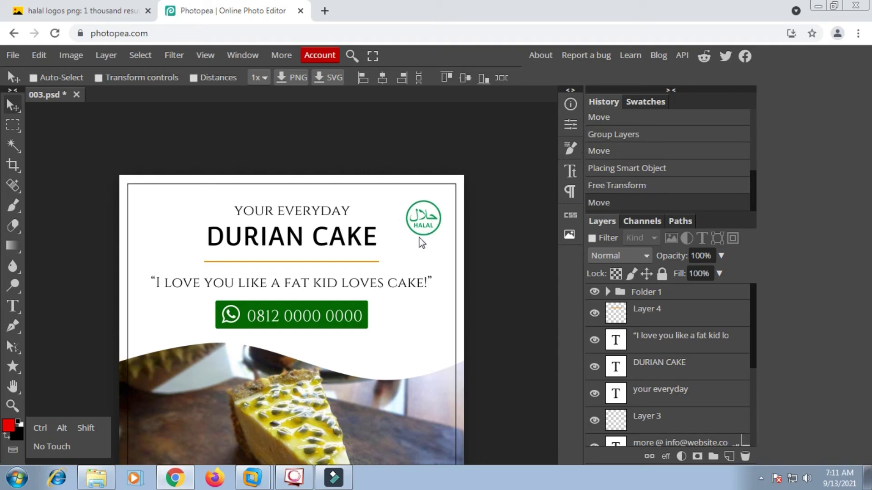
- Review the source of the green halal logo in the Yandex image results at full size, and return to Photopea
left_click(114, 10)
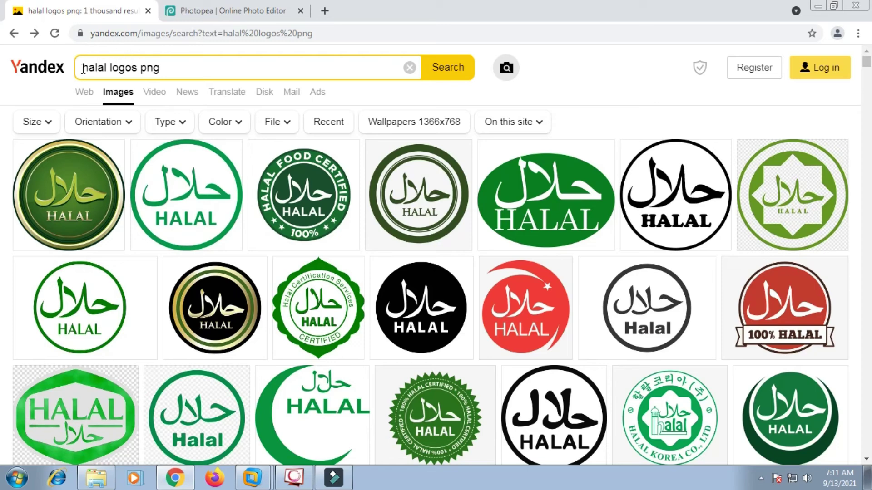
left_click(189, 175)
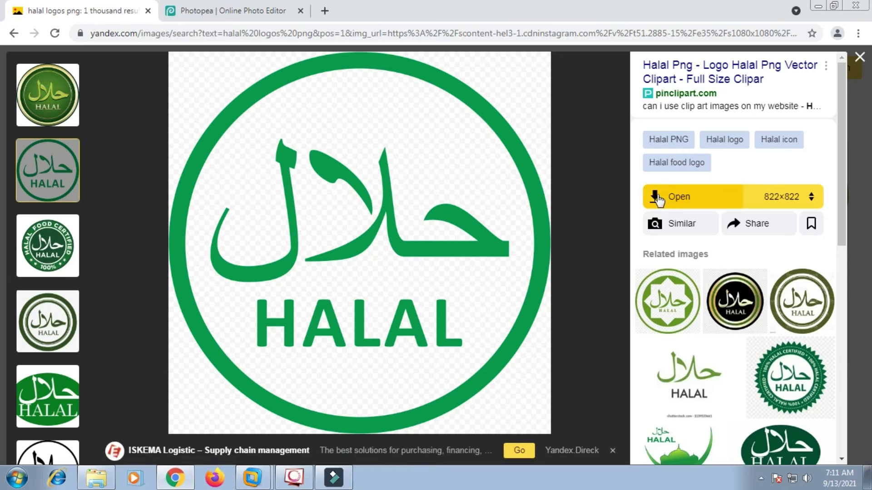
left_click(659, 198)
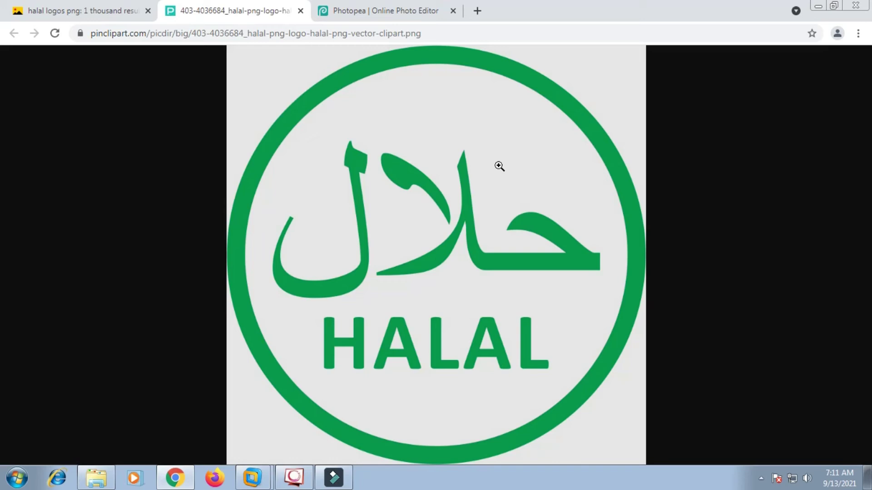
right_click(497, 164)
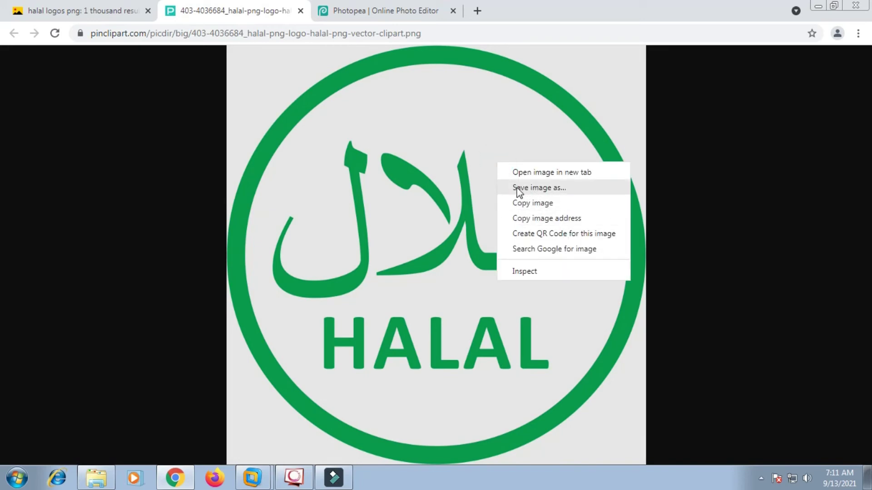
left_click(300, 11)
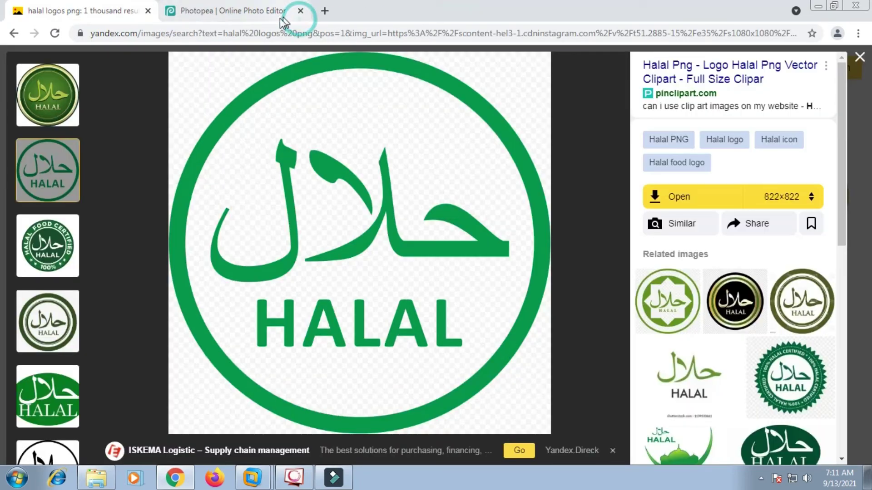
left_click(270, 16)
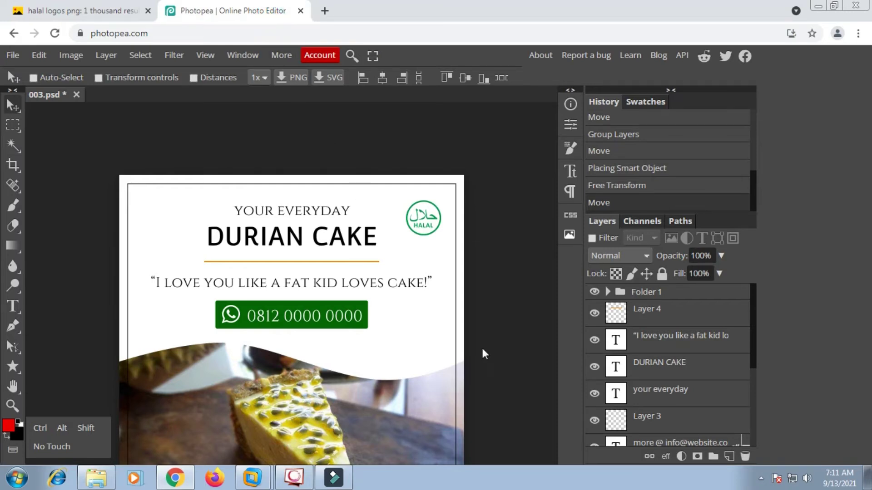
- Examine Layer 4 and the contents of Folder 1, toggling layer visibility to identify the layer holding the halal logo
left_click(594, 313)
left_click(594, 313)
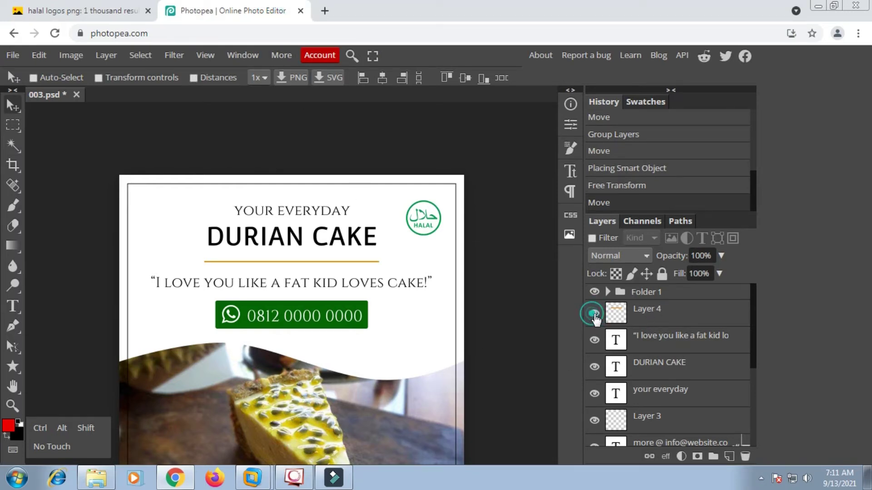
left_click(657, 319)
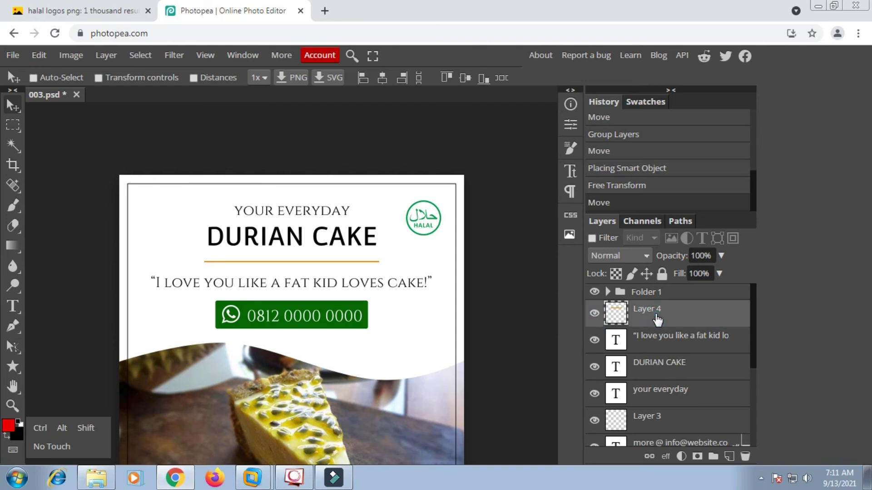
left_click(608, 292)
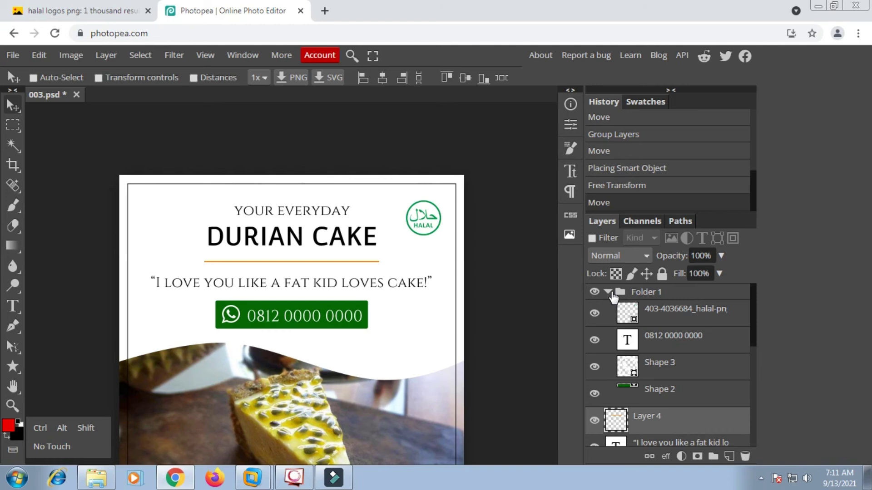
left_click(660, 374)
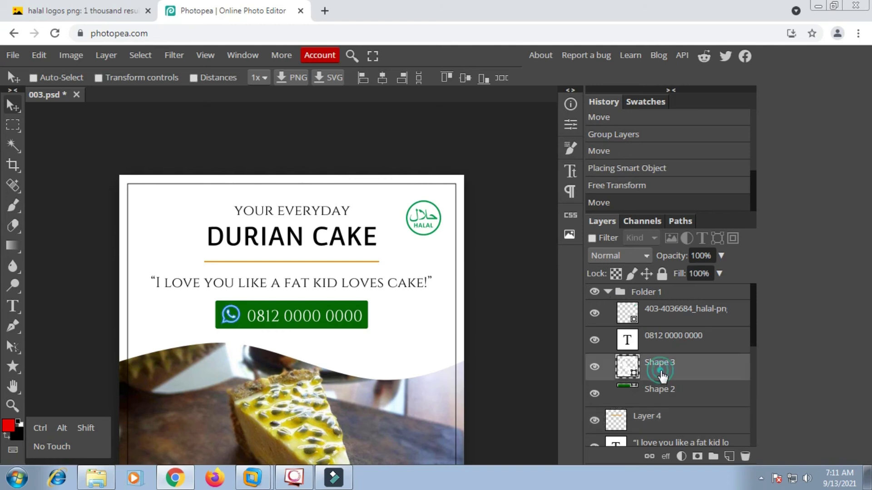
left_click(597, 313)
left_click(657, 313)
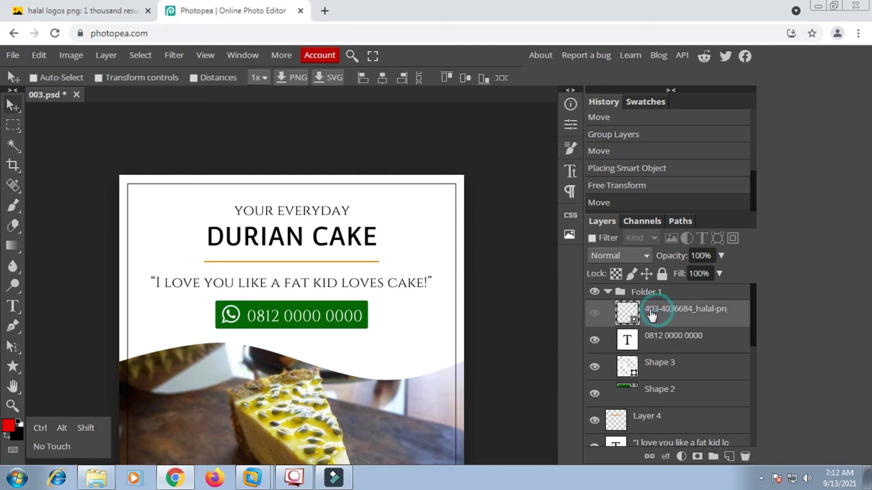
left_click(594, 313)
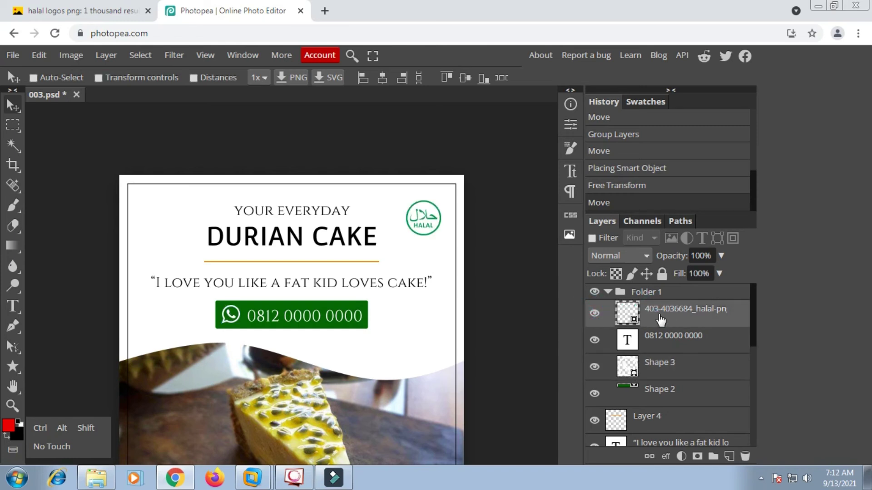
- Move the halal logo layer out of Folder 1 to the top of the layer stack and collapse the folder
scroll(660, 321, "down", 2)
scroll(660, 320, "up", 2)
left_click_drag(661, 317, 667, 297)
left_click(608, 319)
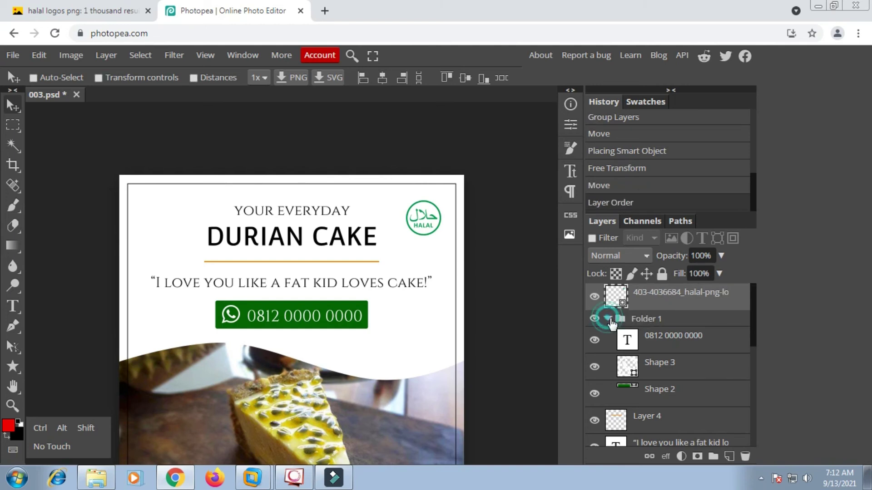
left_click(595, 296)
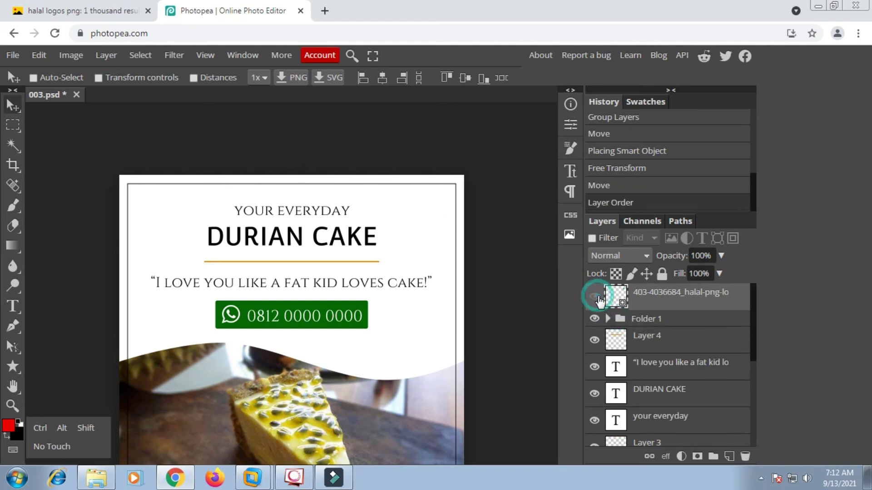
left_click(594, 296)
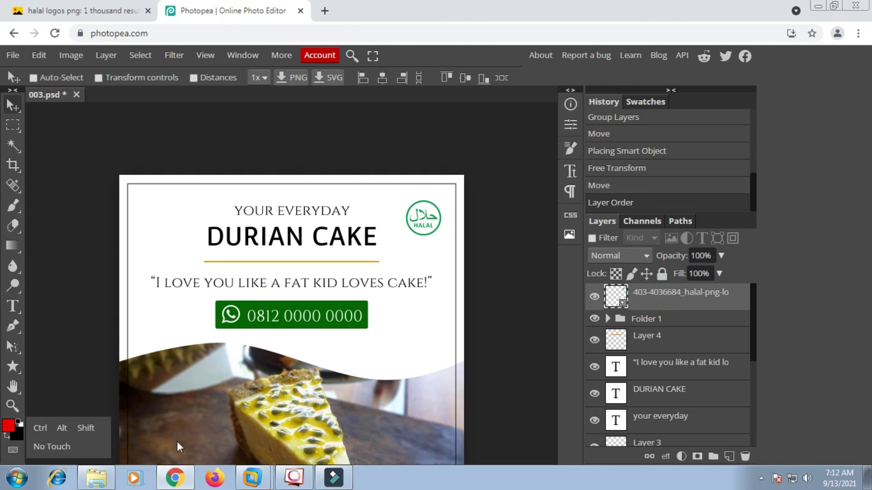
- Place the GrabExpress logo PNG from the Pictures library in Windows Explorer into the design
left_click(97, 478)
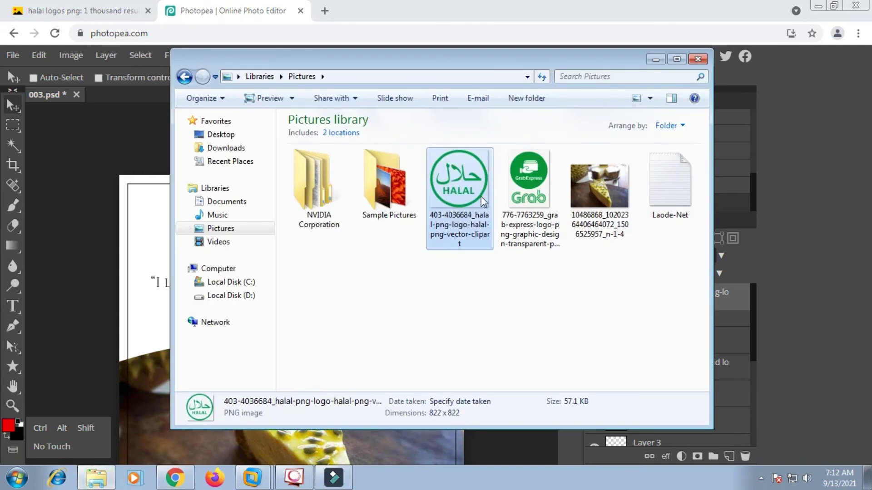
left_click(528, 181)
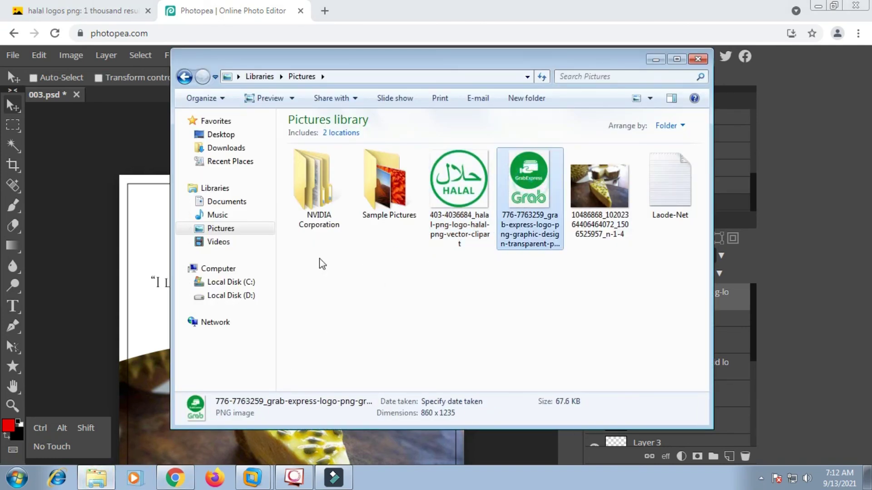
left_click_drag(323, 263, 146, 272)
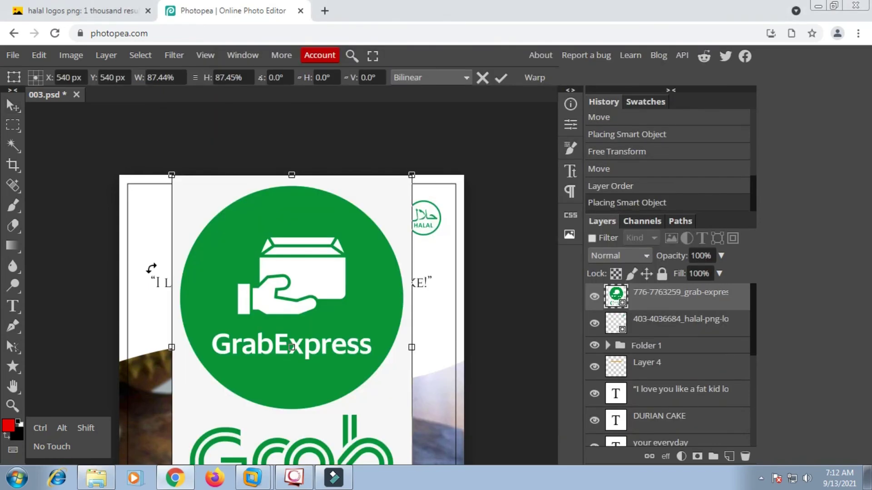
- Scale the GrabExpress logo proportionally to 14.65% beside the heading and apply the transform
left_click(84, 431)
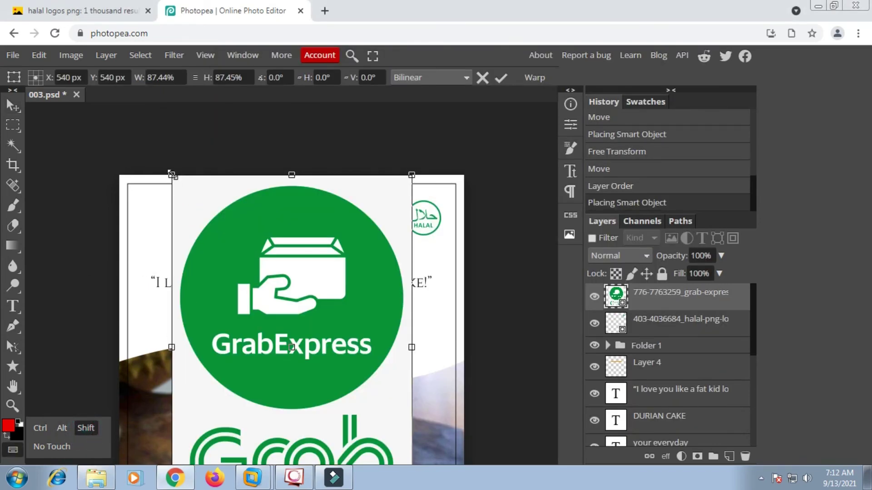
left_click_drag(172, 174, 352, 368)
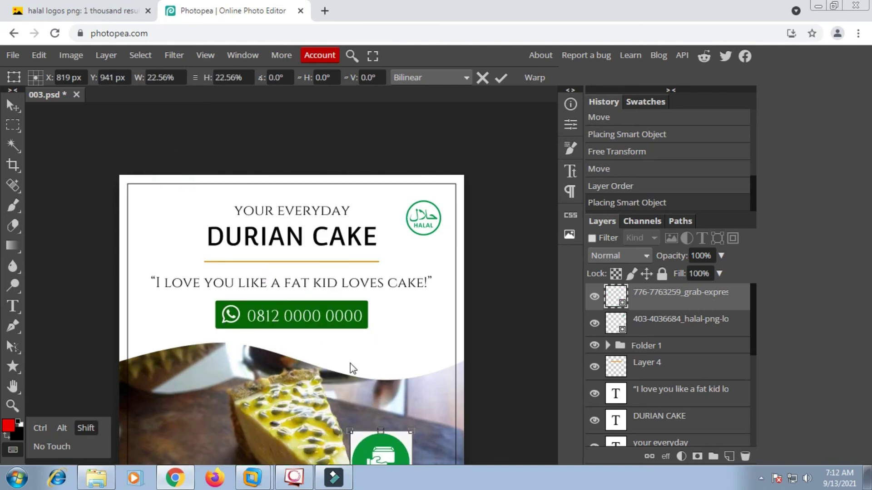
left_click_drag(384, 453, 157, 225)
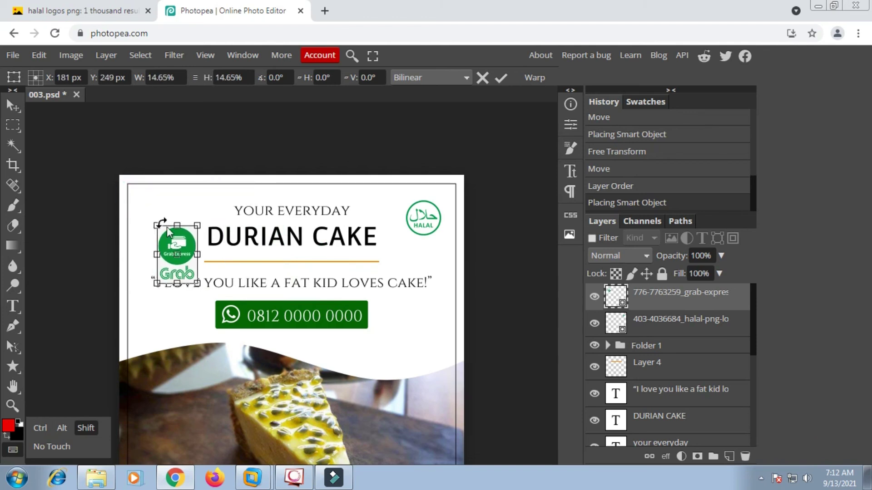
left_click(501, 78)
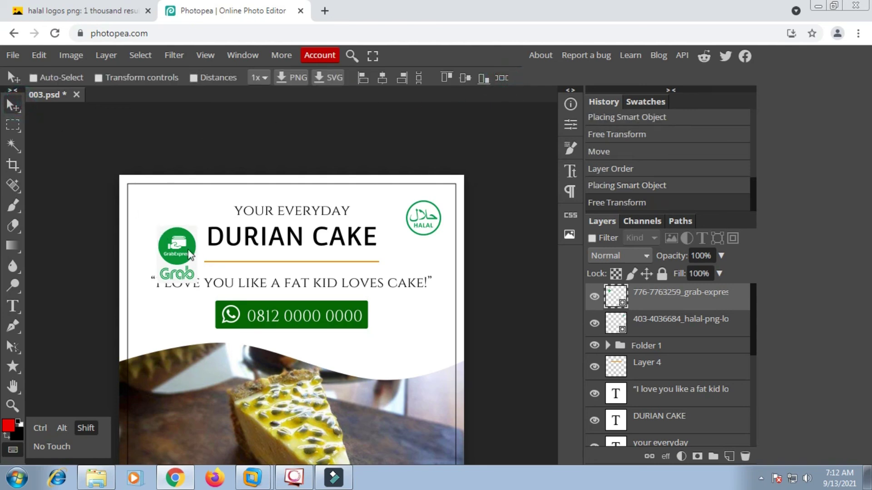
- Move the GrabExpress logo into the design's upper-left corner, opposite the halal logo
left_click_drag(184, 246, 153, 212)
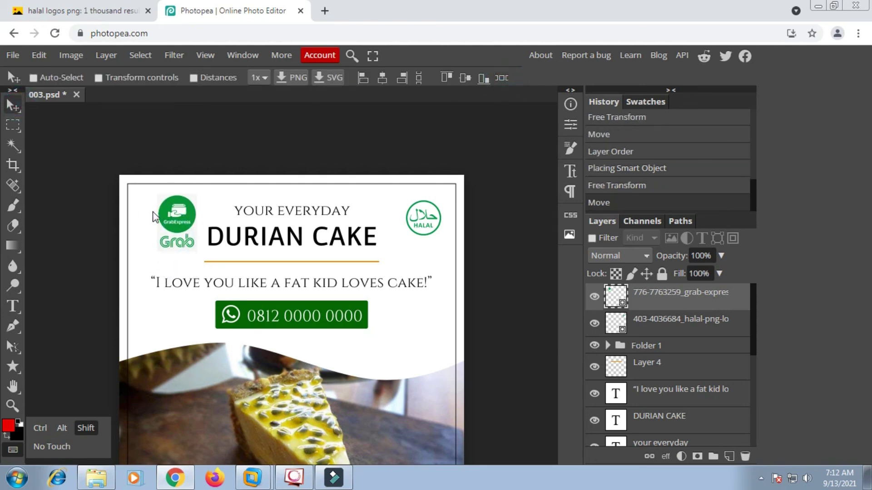
left_click(83, 430)
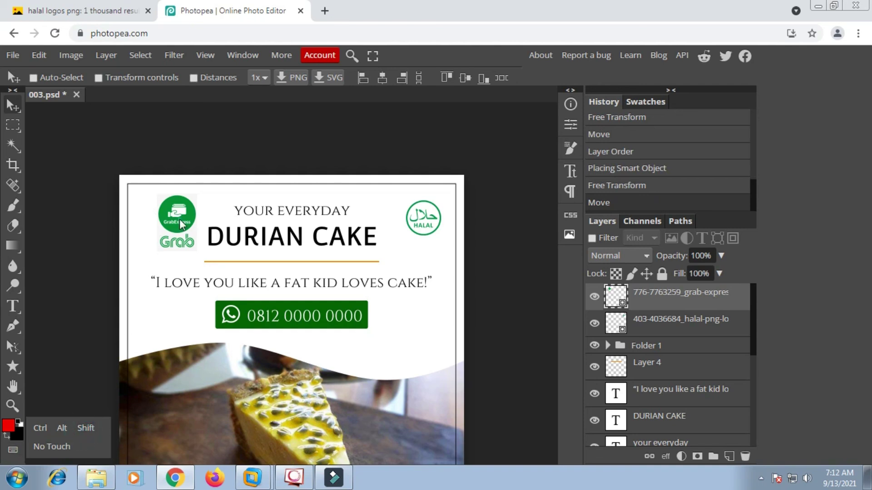
left_click_drag(180, 220, 162, 224)
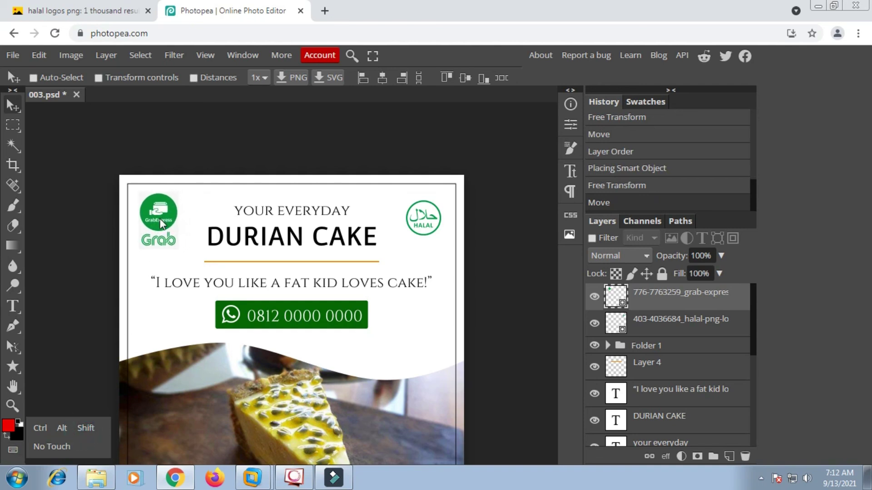
- Review the whole design, toggling the quote, heading, subheading and contact text layers off and on to check what each contains
scroll(227, 252, "down", 2)
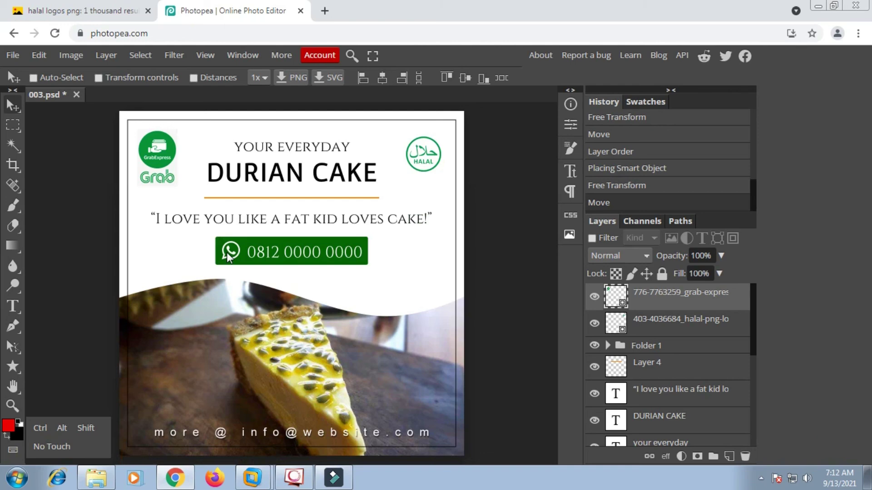
scroll(238, 312, "down", 2)
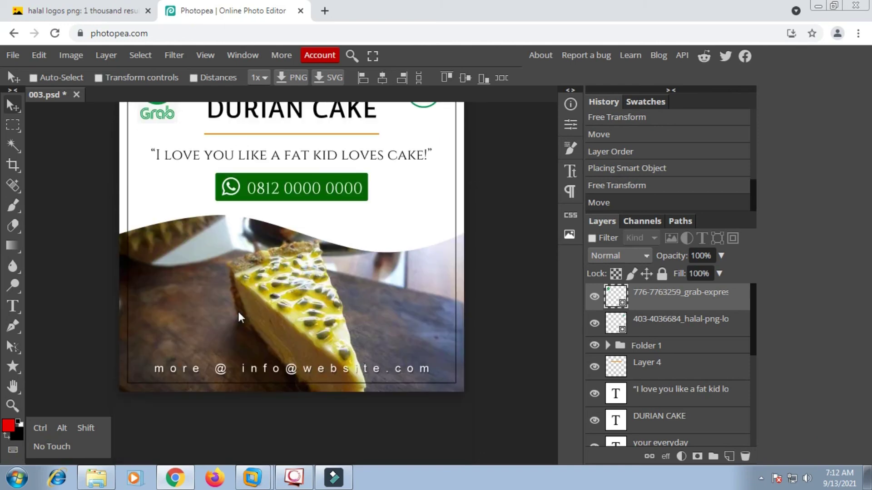
scroll(238, 311, "up", 2)
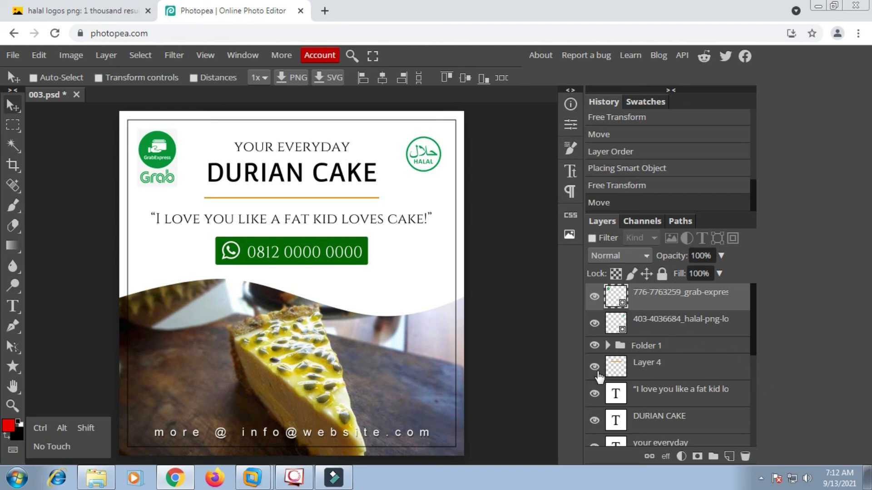
left_click(595, 394)
left_click(595, 394)
left_click(596, 422)
left_click(596, 421)
scroll(596, 421, "down", 2)
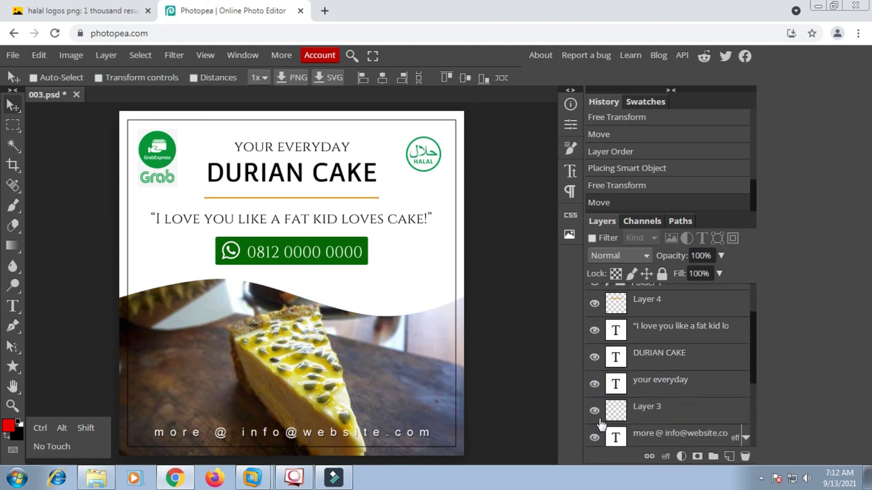
left_click(595, 383)
left_click(594, 384)
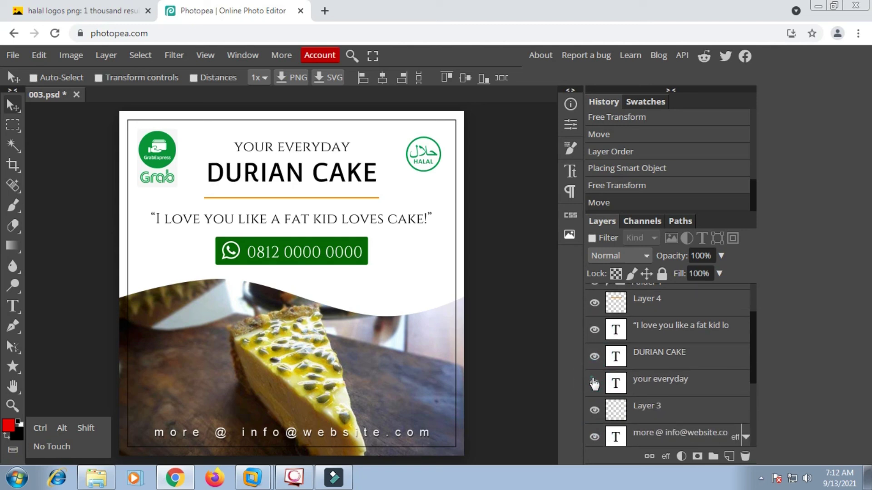
left_click(595, 437)
left_click(595, 437)
scroll(360, 352, "down", 2)
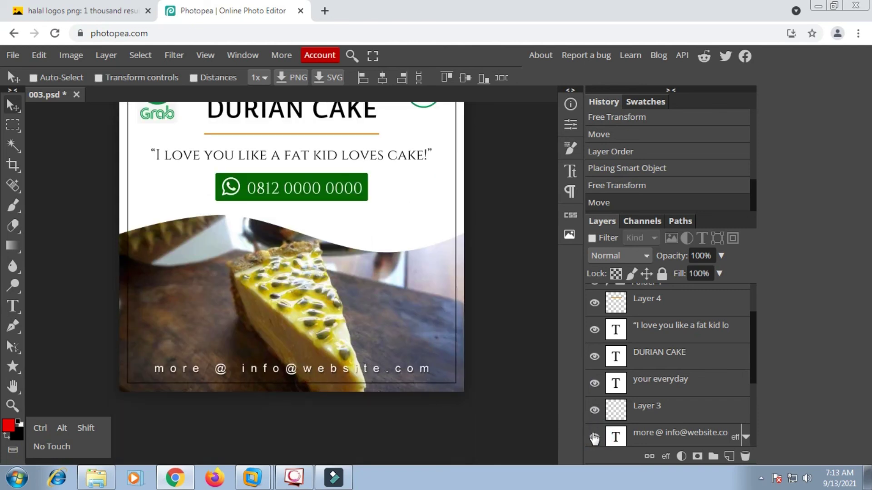
scroll(368, 287, "up", 2)
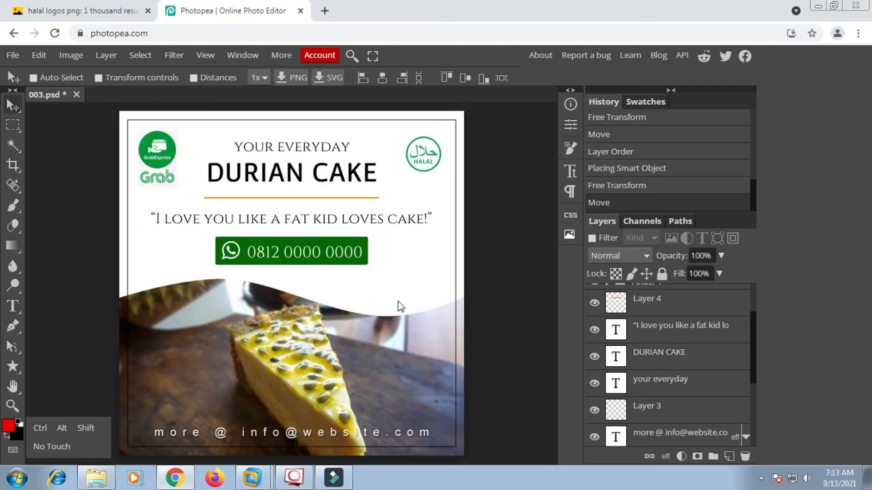
key("ctrl+minus")
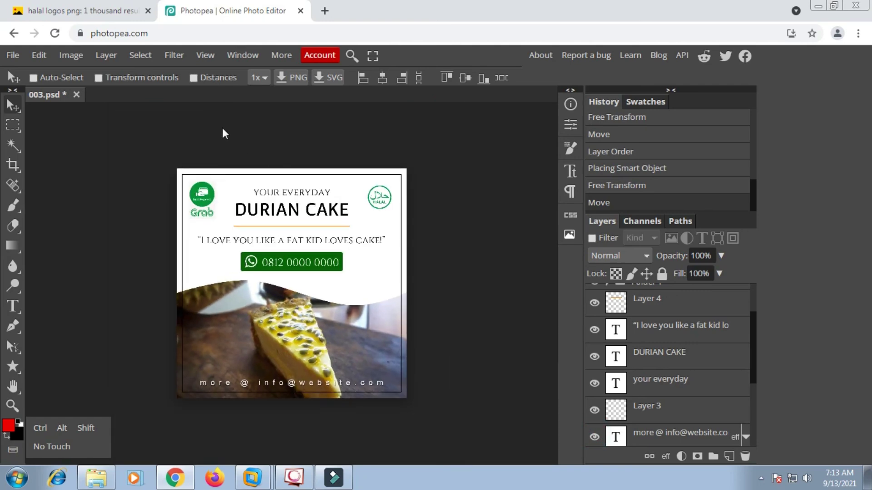
- Export the design as a 1080 × 1080 px JPG at 100% quality
left_click(21, 56)
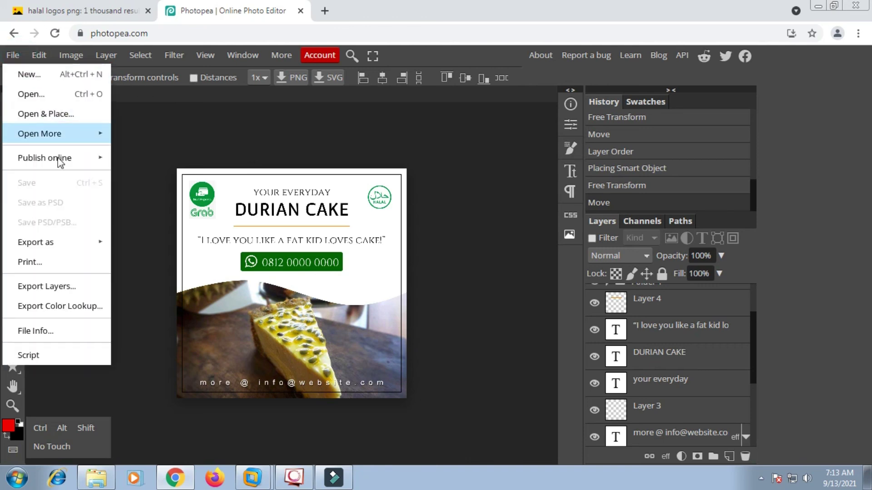
mouse_move(80, 249)
left_click(141, 262)
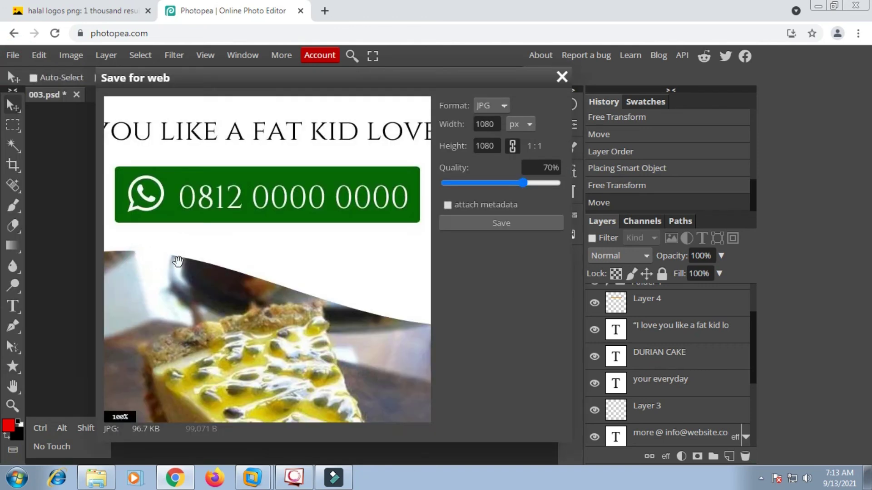
left_click_drag(527, 186, 590, 185)
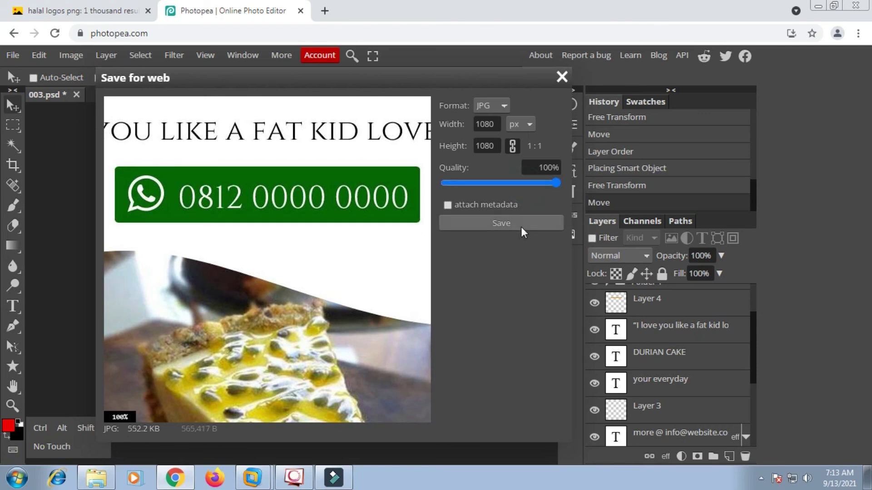
left_click(522, 222)
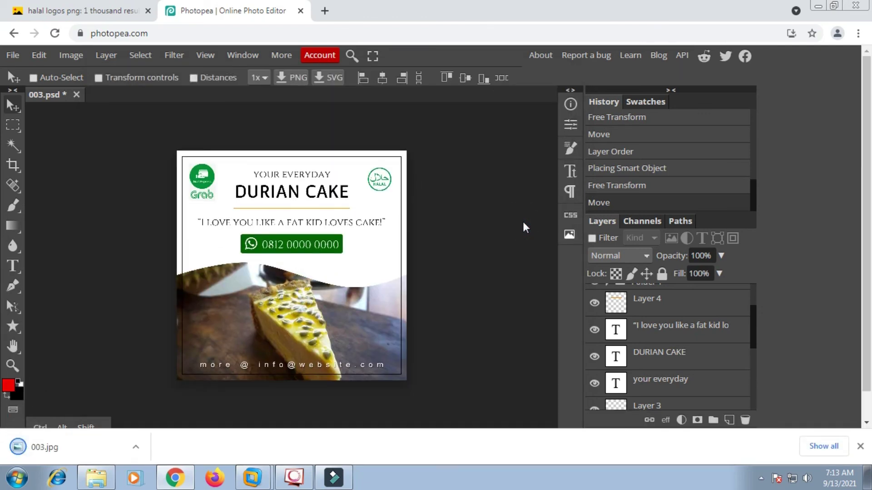
left_click(761, 478)
right_click(761, 423)
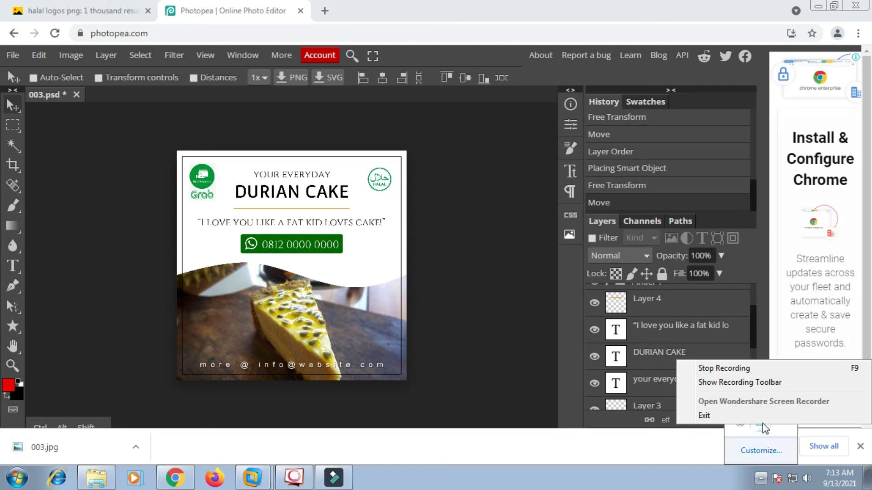